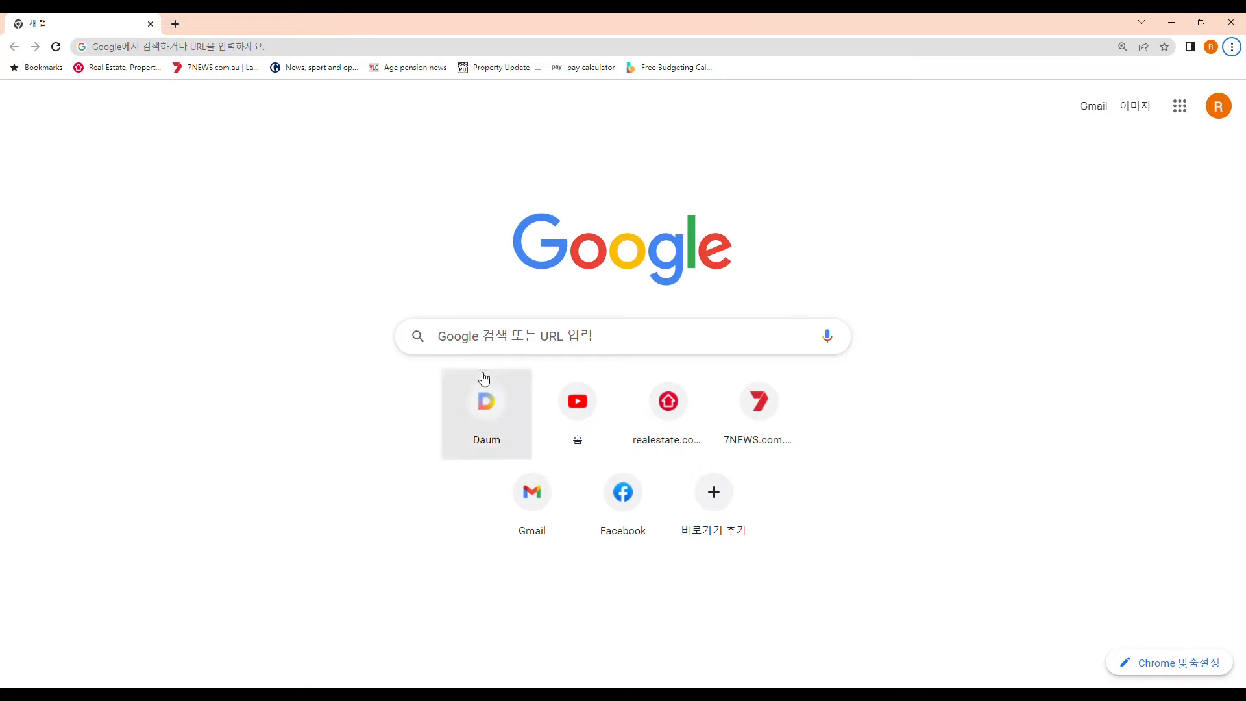
Search Google for 'abn application'
{"action": "left_click", "coordinate": [497, 339]}
{"action": "type", "text": "ab"}
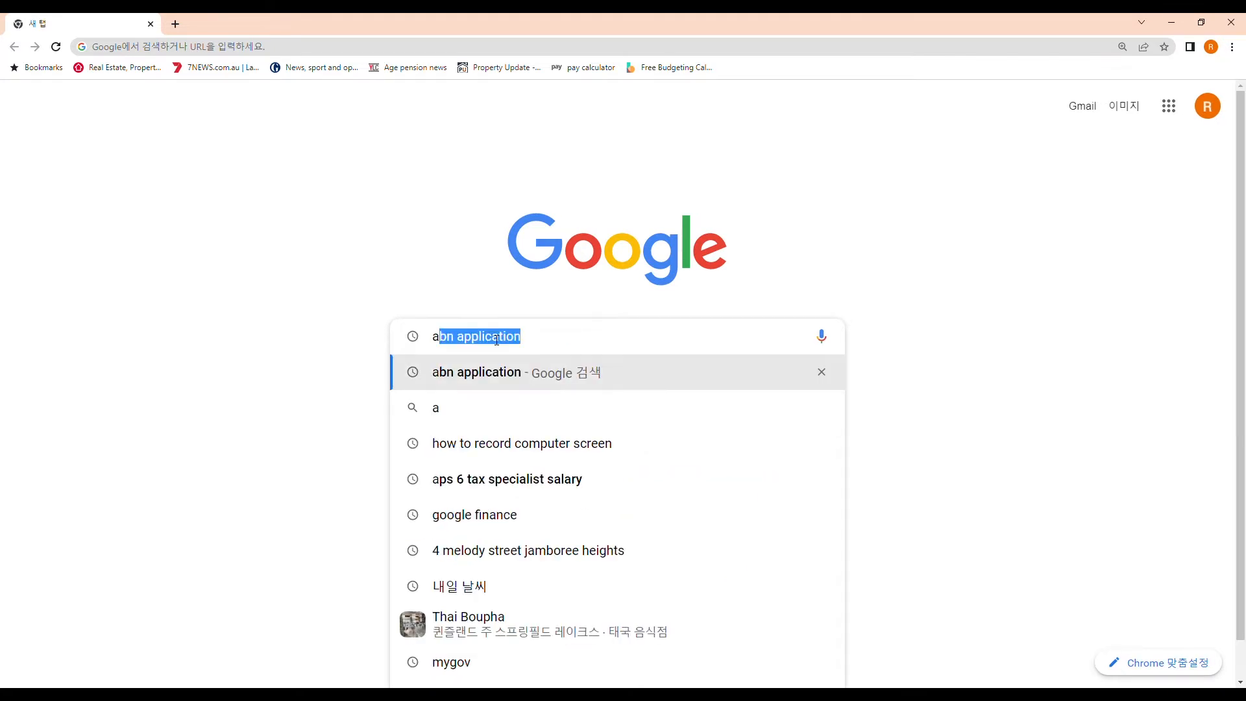
{"action": "type", "text": "napp"}
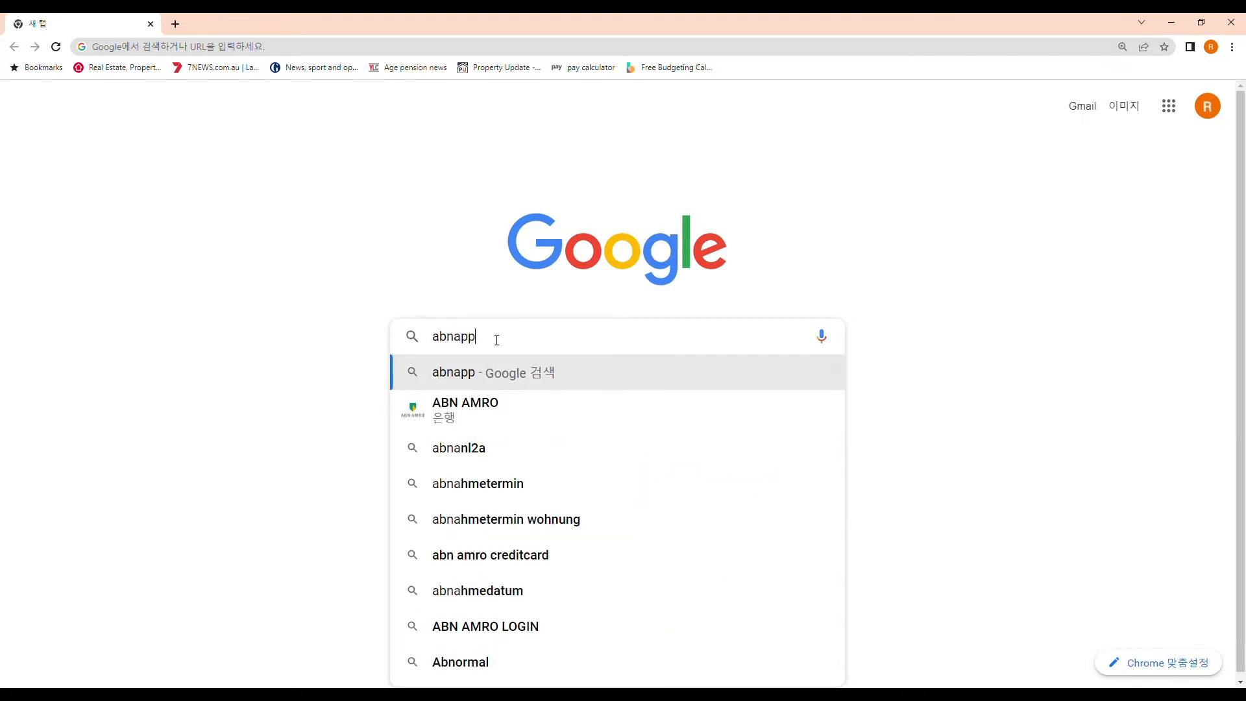
{"action": "key", "text": "BackSpace"}
{"action": "key", "text": "BackSpace"}
{"action": "key", "text": "BackSpace"}
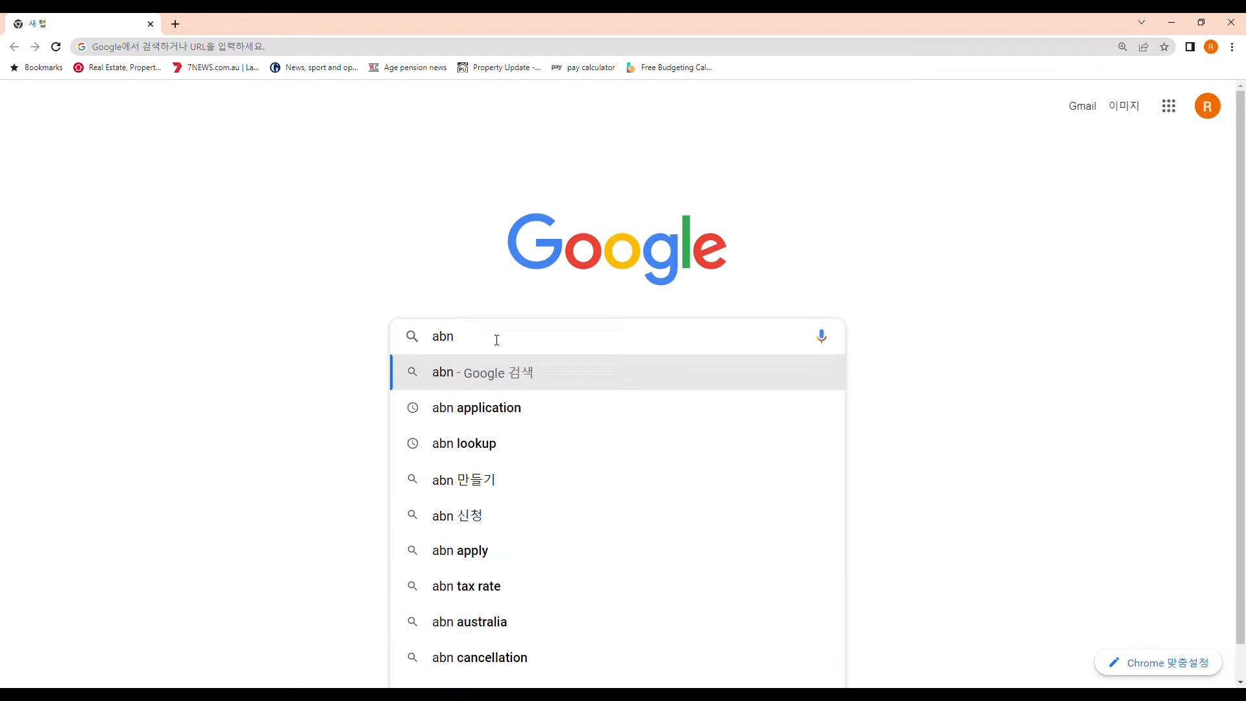
{"action": "type", "text": "application"}
{"action": "key", "text": "Return"}
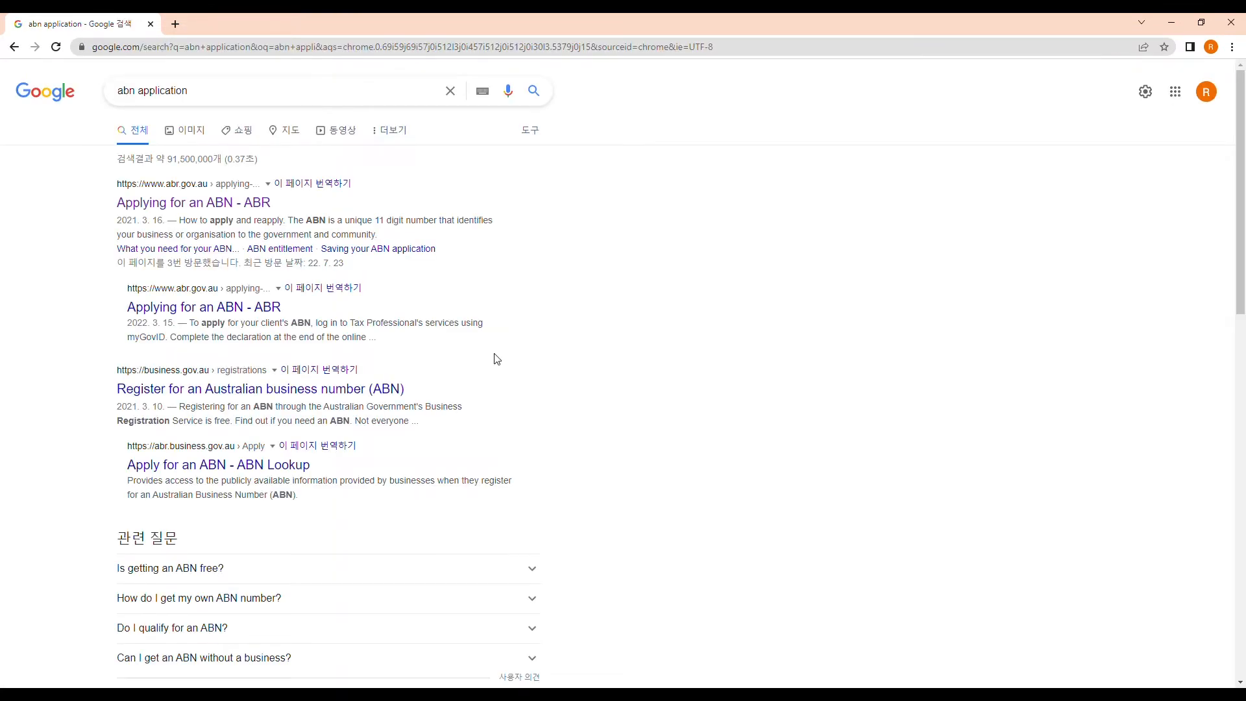
Enlarge the results and open the 'Applying for an ABN - ABR' result
{"action": "key", "text": "ctrl+plus"}
{"action": "key", "text": "ctrl+plus"}
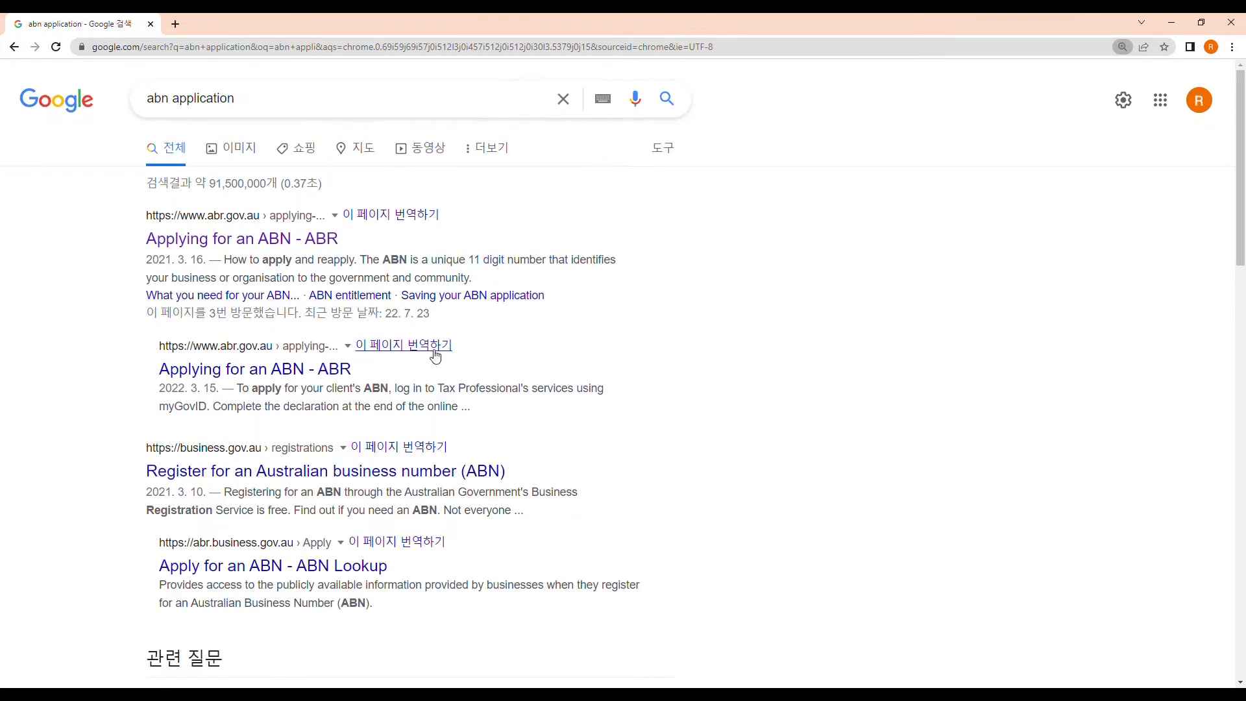
{"action": "scroll", "coordinate": [434, 357], "scroll_direction": "down", "scroll_amount": 4}
{"action": "scroll", "coordinate": [434, 355], "scroll_direction": "down", "scroll_amount": 2}
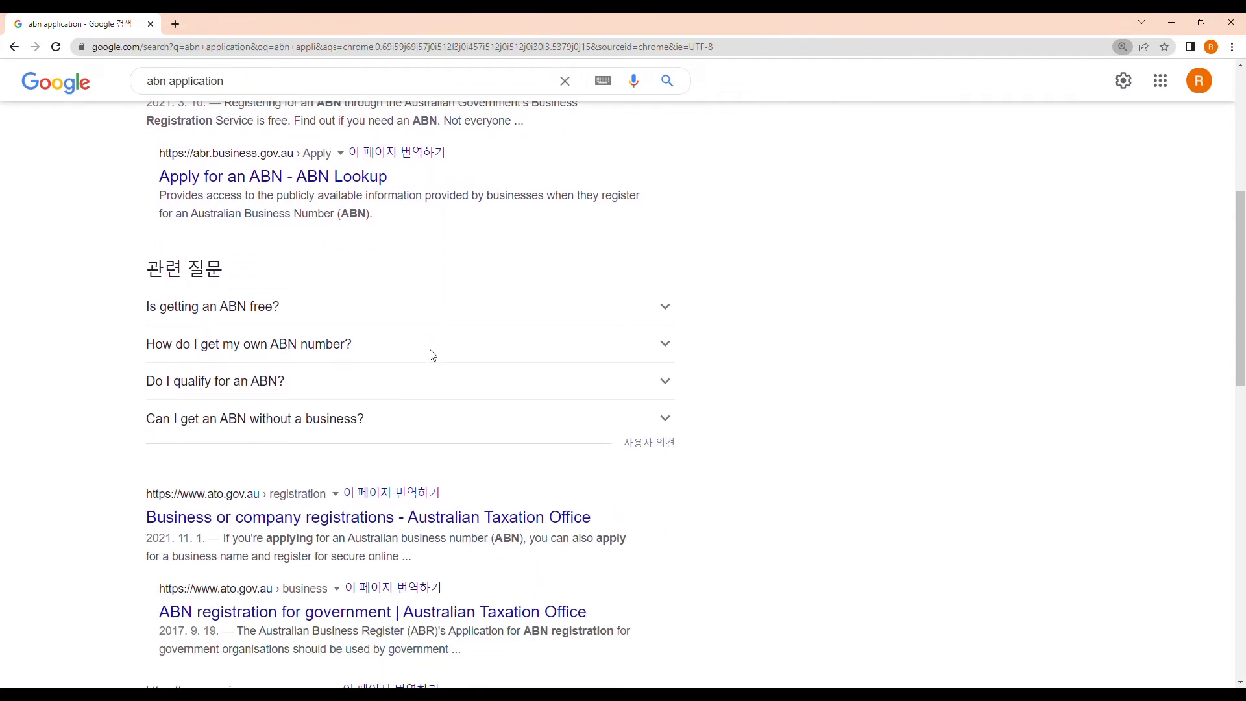
{"action": "scroll", "coordinate": [431, 354], "scroll_direction": "up", "scroll_amount": 6}
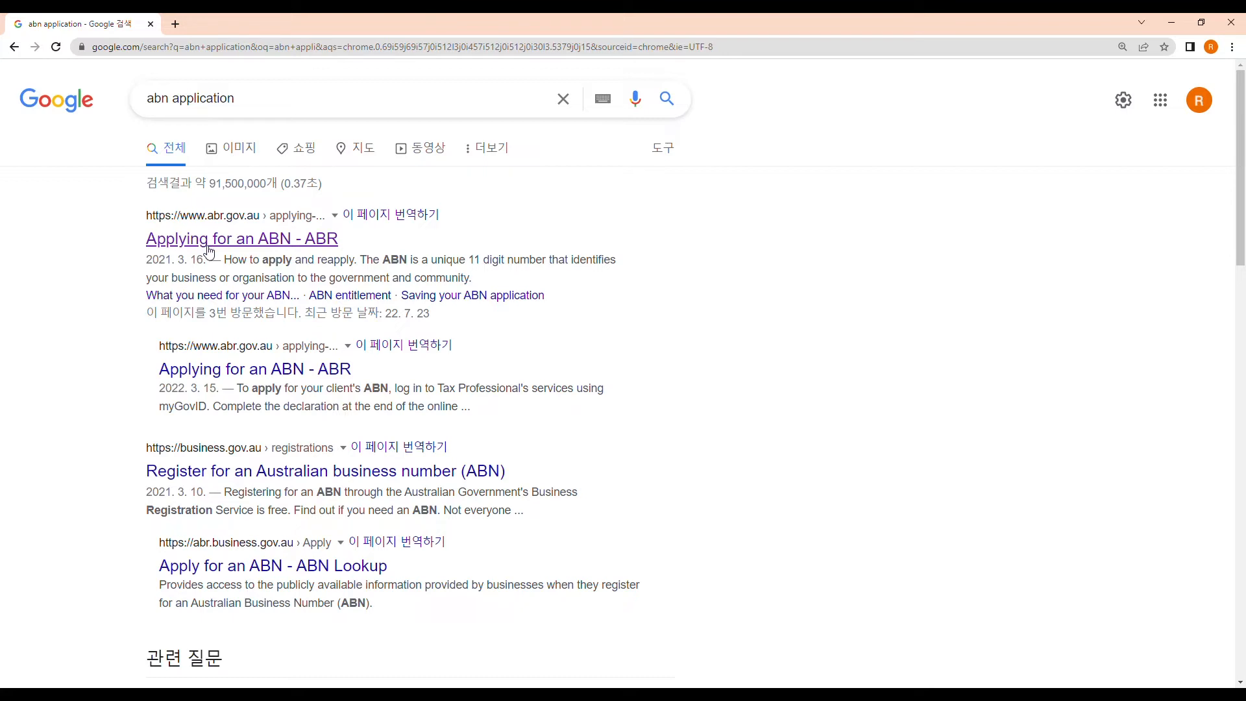
{"action": "left_click", "coordinate": [198, 241]}
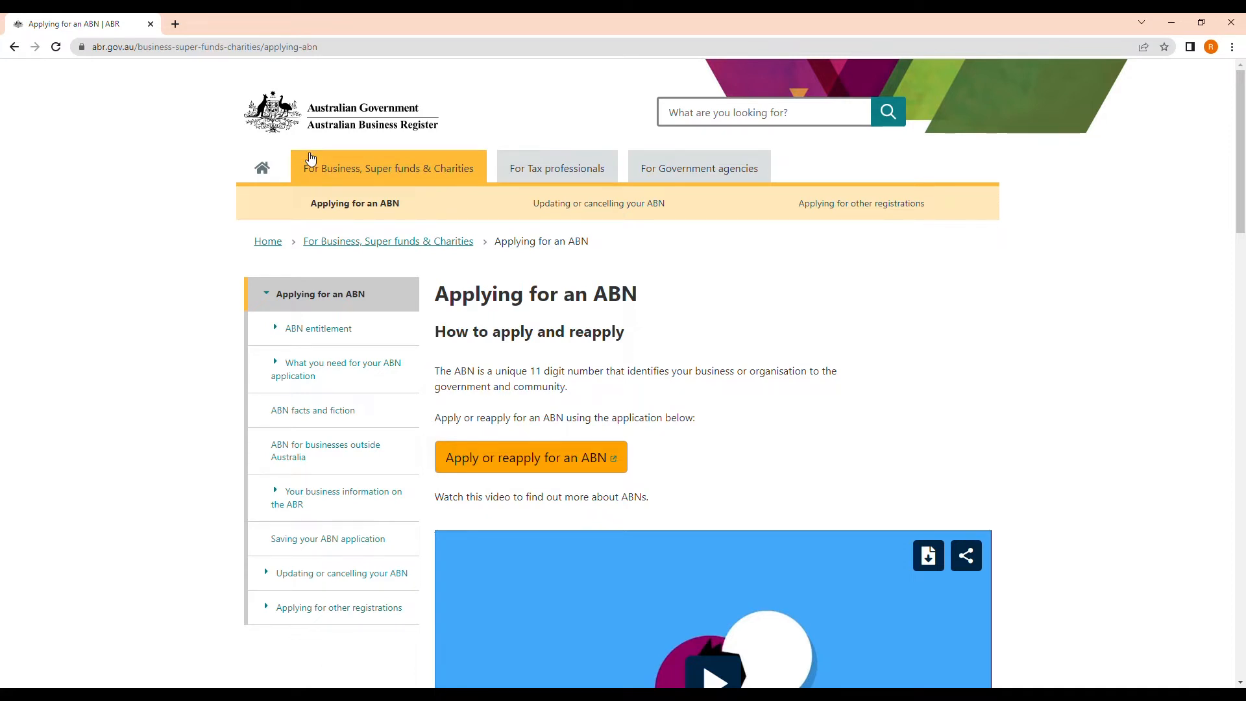
Begin the online application with the 'Apply or reapply for an ABN' button
{"action": "scroll", "coordinate": [290, 325], "scroll_direction": "down", "scroll_amount": 2}
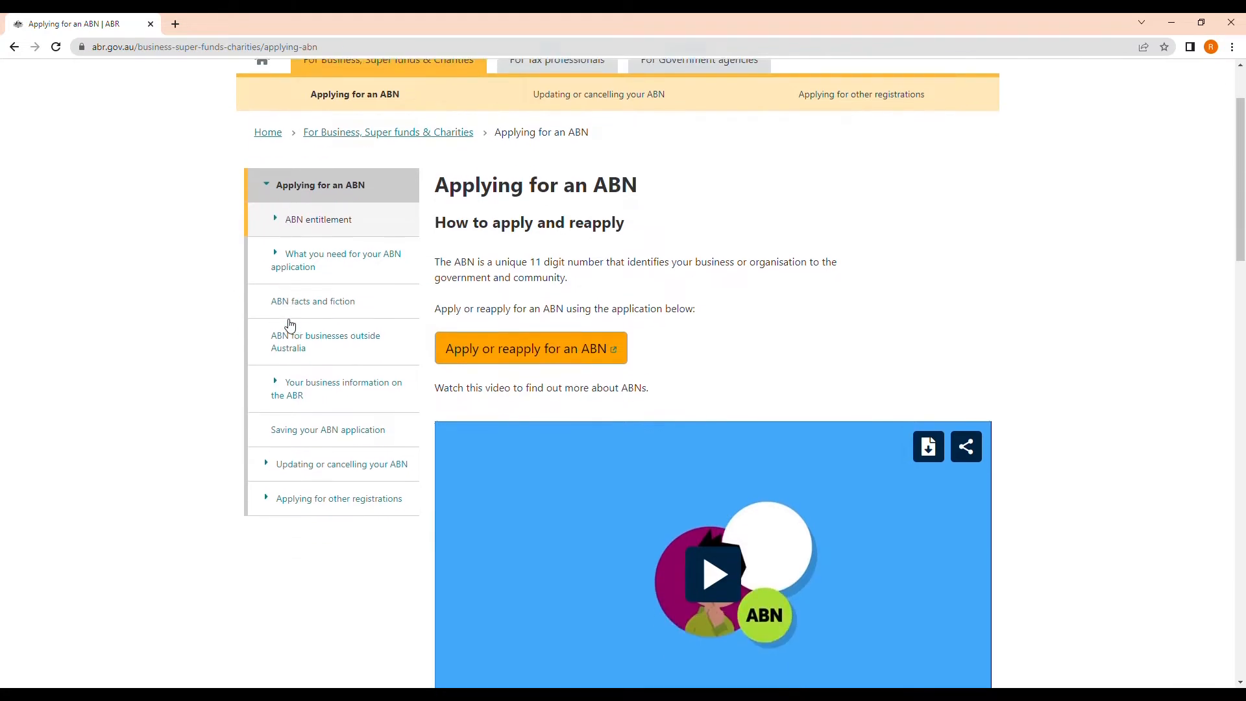
{"action": "scroll", "coordinate": [305, 334], "scroll_direction": "down", "scroll_amount": 3}
{"action": "scroll", "coordinate": [356, 345], "scroll_direction": "up", "scroll_amount": 4}
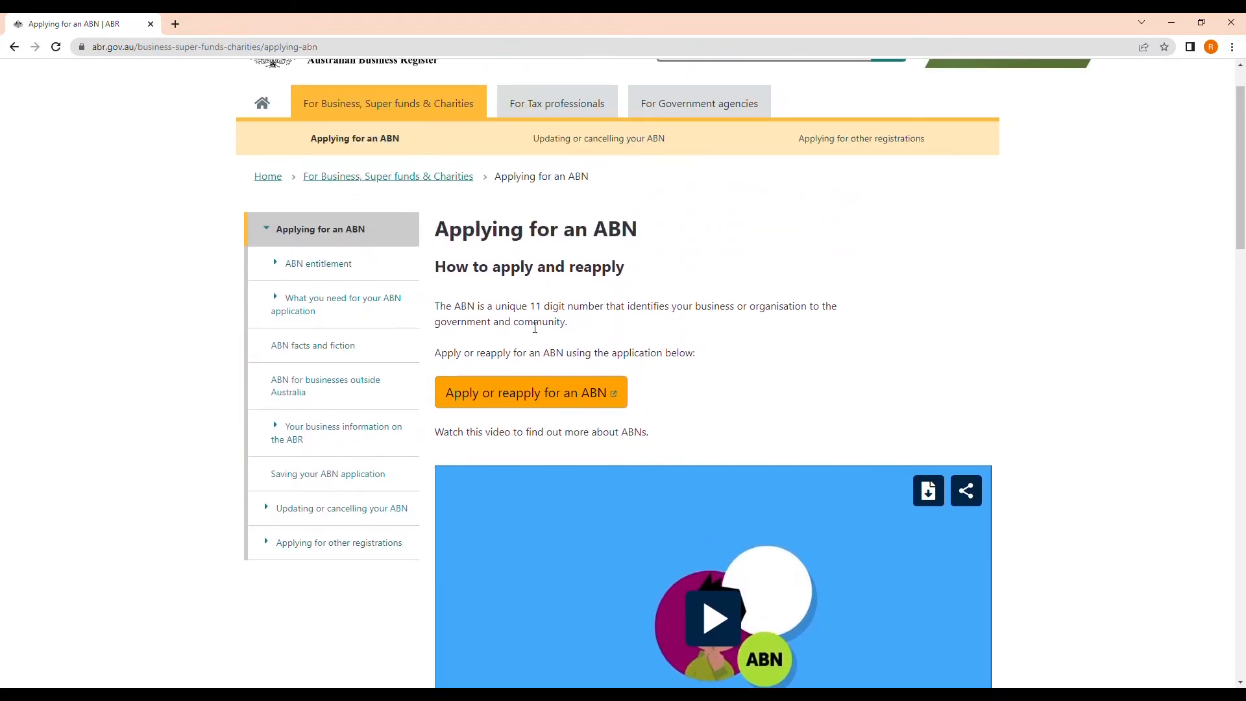
{"action": "left_click", "coordinate": [503, 400]}
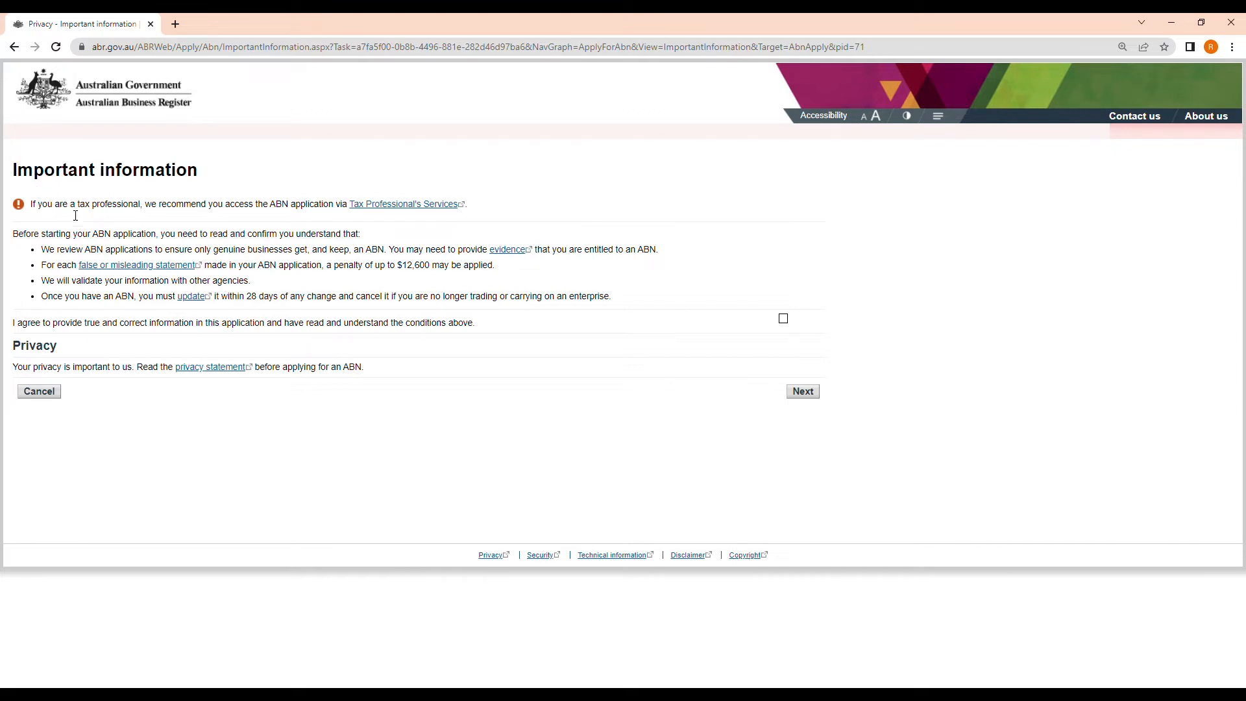
Enlarge the page, agree to provide true and correct information, and go to ABN entitlement
{"action": "key", "text": "ctrl+plus"}
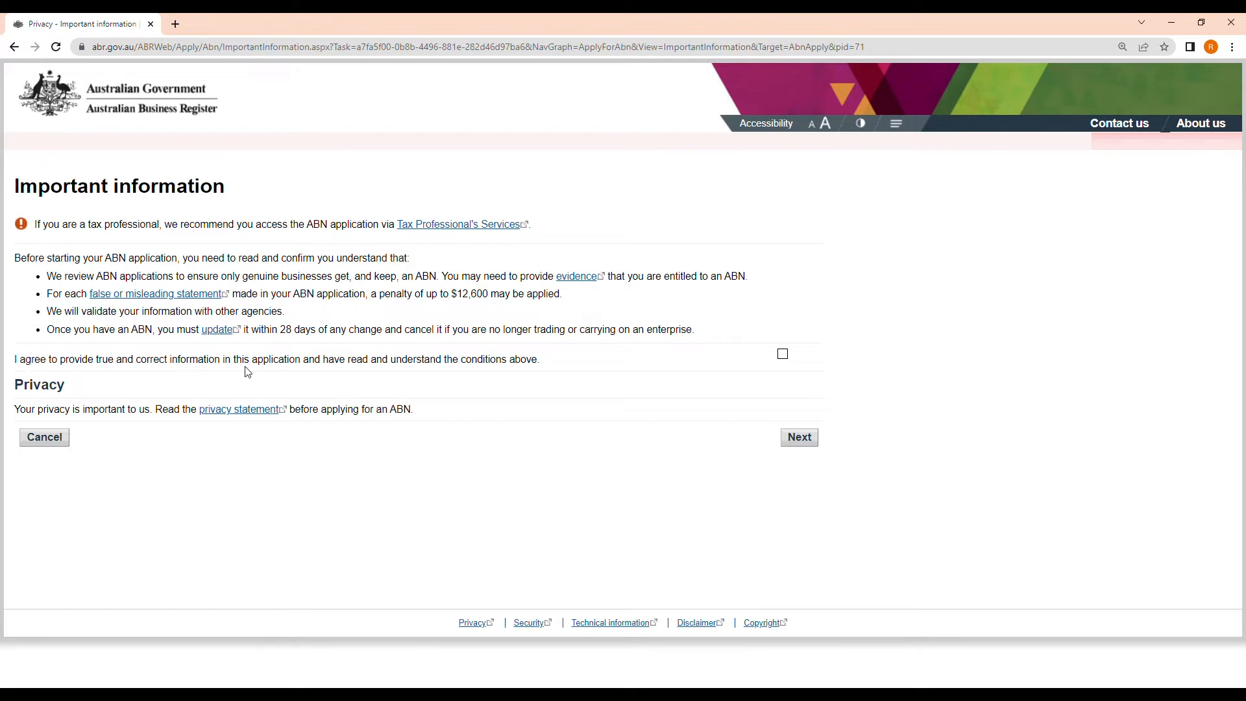
{"action": "left_click", "coordinate": [782, 354]}
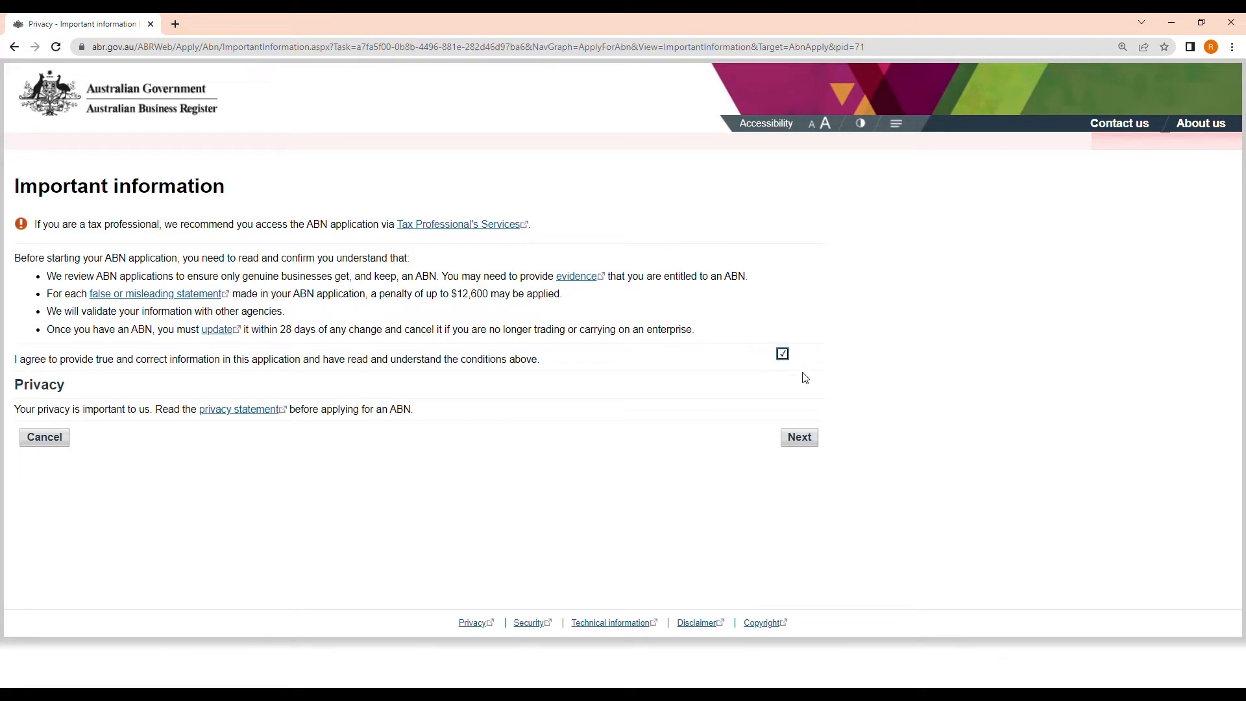
{"action": "left_click", "coordinate": [799, 438]}
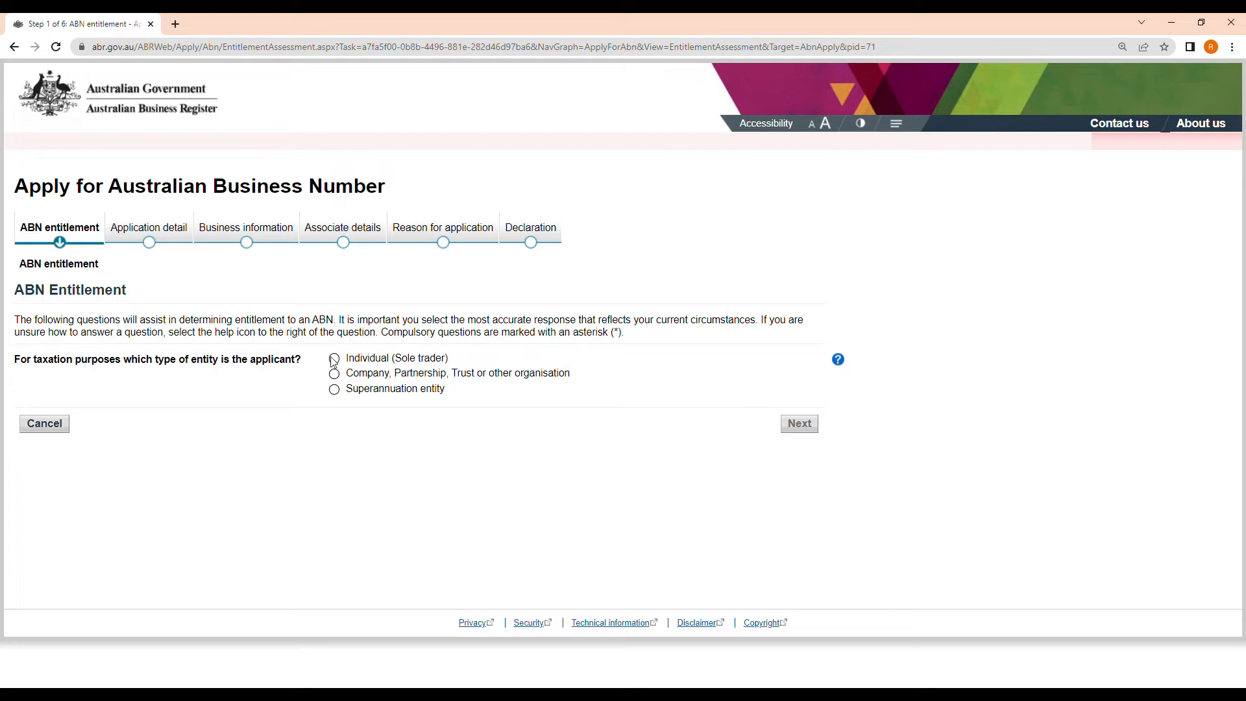
Answer entitlement as an Individual (Sole trader) running a business in Australia, and accept the report
{"action": "left_click", "coordinate": [335, 358]}
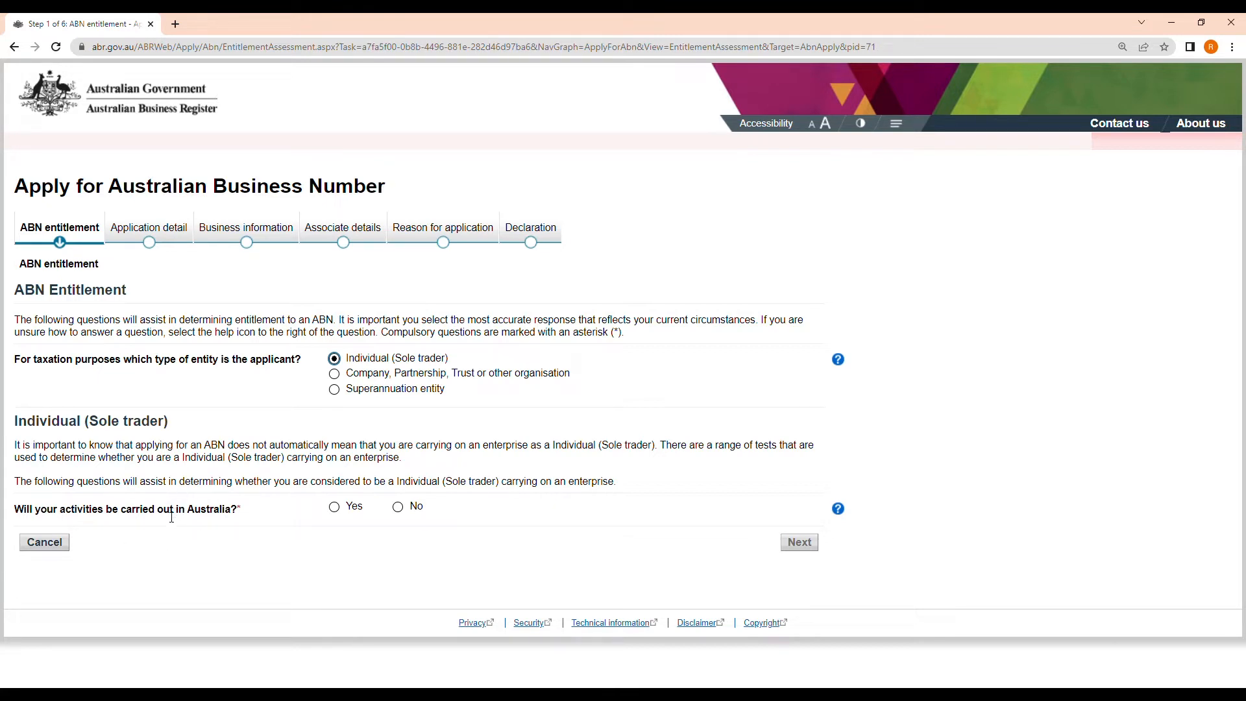
{"action": "left_click", "coordinate": [335, 509]}
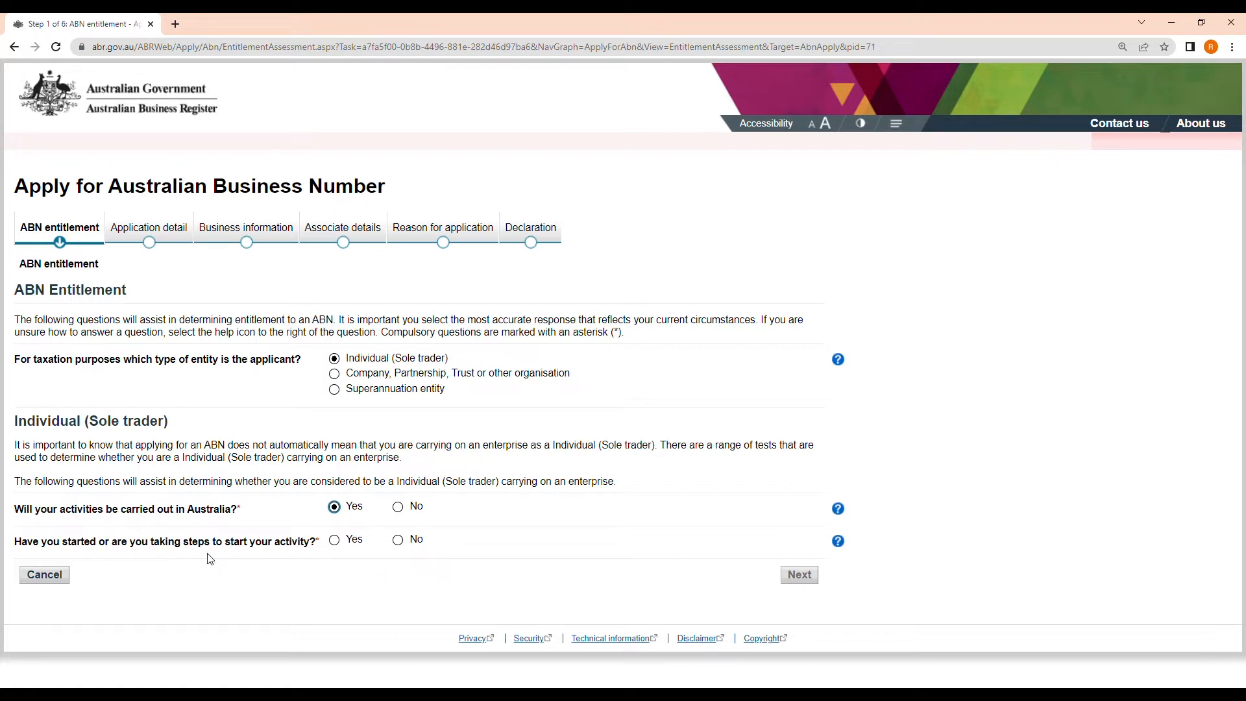
{"action": "left_click", "coordinate": [335, 541]}
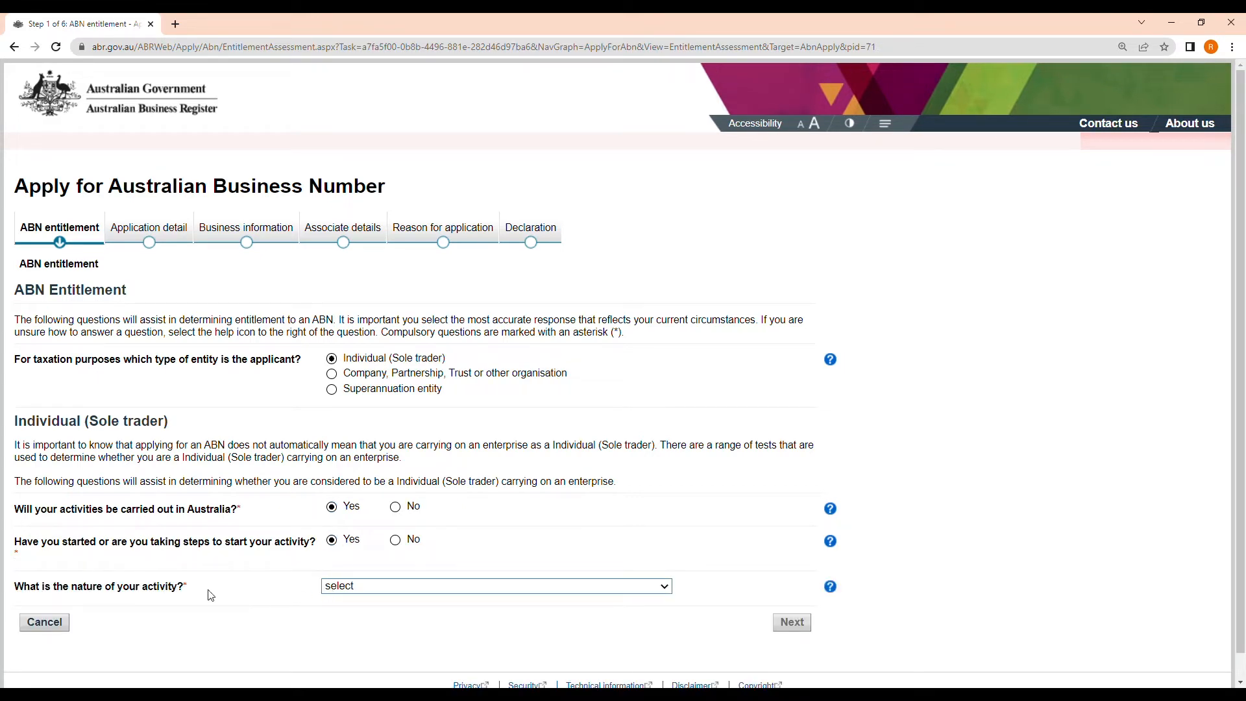
{"action": "scroll", "coordinate": [195, 587], "scroll_direction": "down", "scroll_amount": 1}
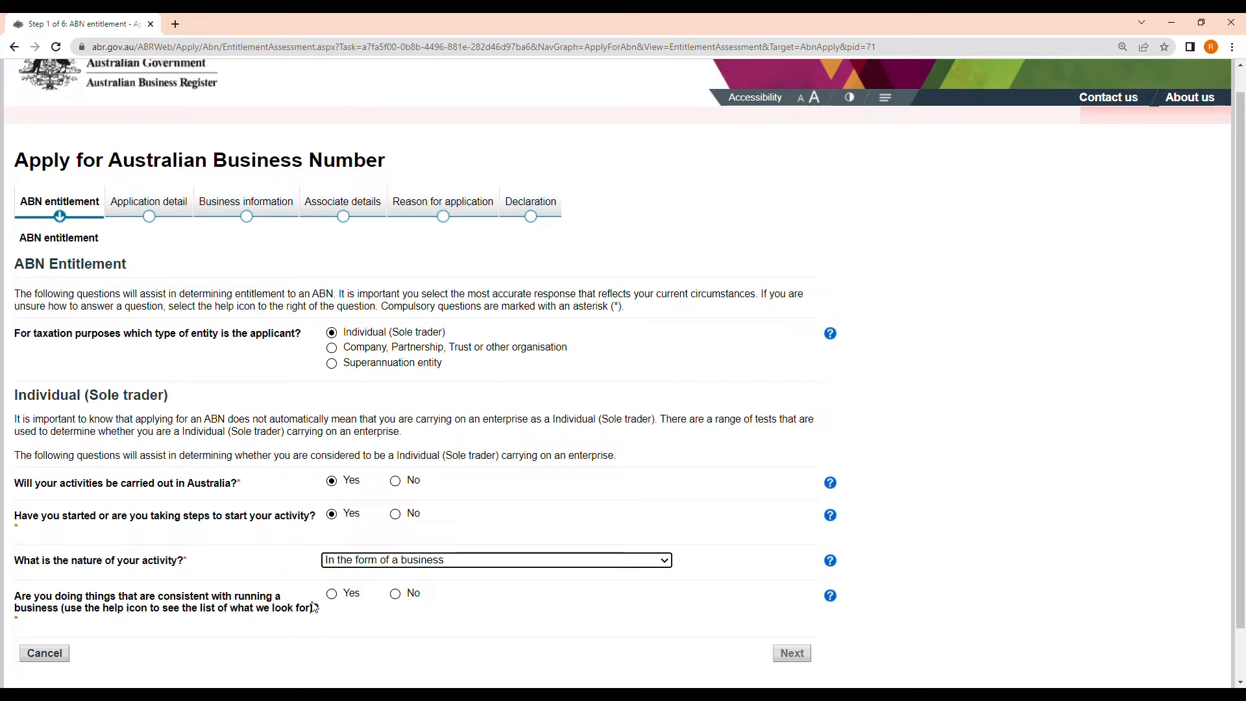
{"action": "left_click", "coordinate": [337, 600]}
{"action": "scroll", "coordinate": [459, 609], "scroll_direction": "down", "scroll_amount": 2}
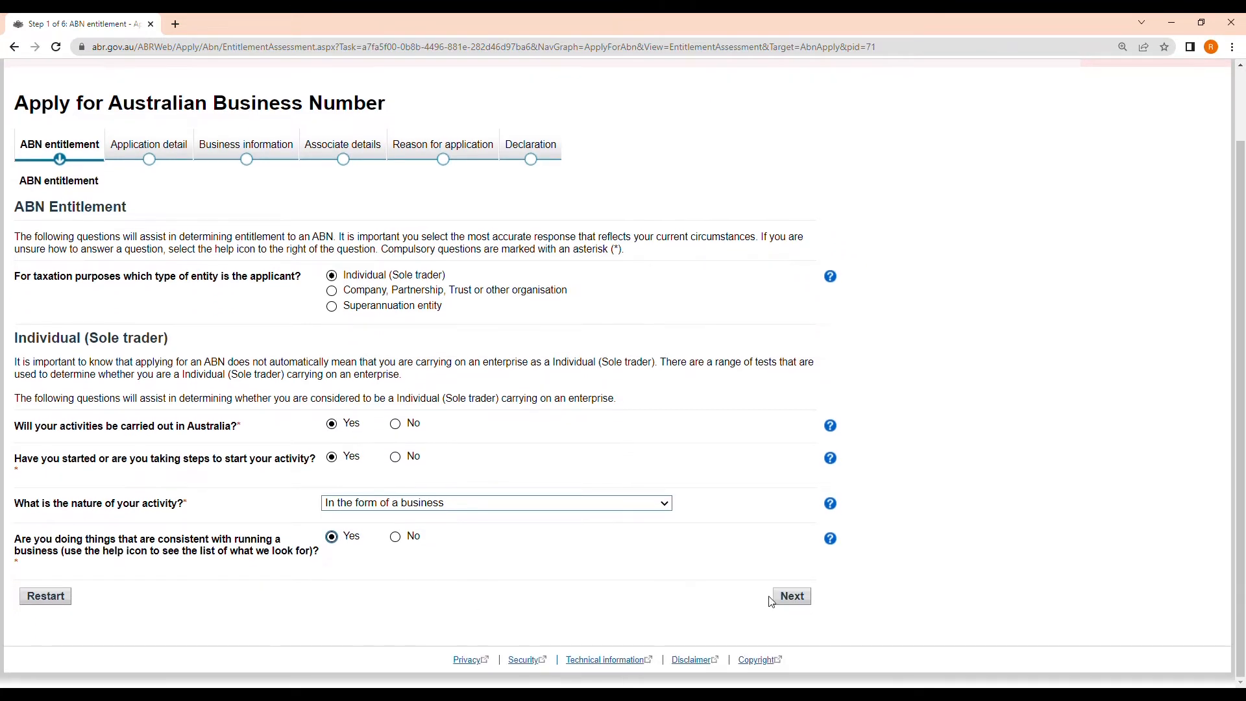
{"action": "left_click", "coordinate": [800, 603]}
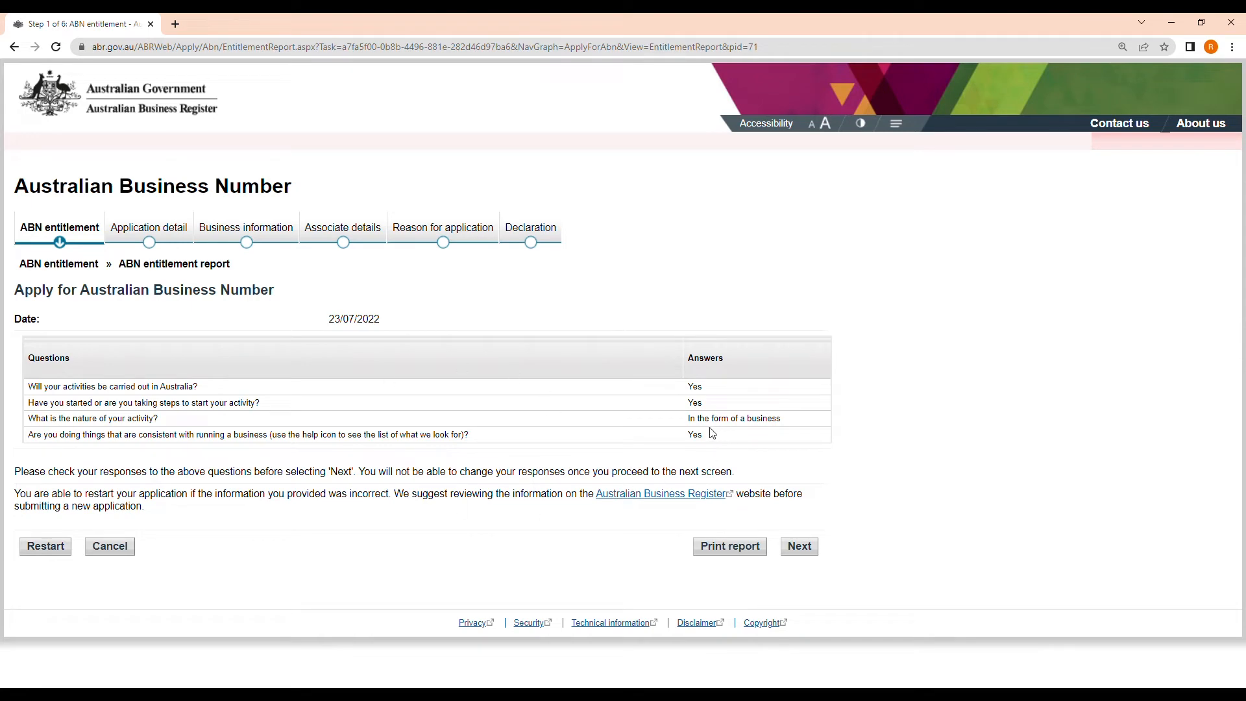
{"action": "left_click", "coordinate": [800, 546]}
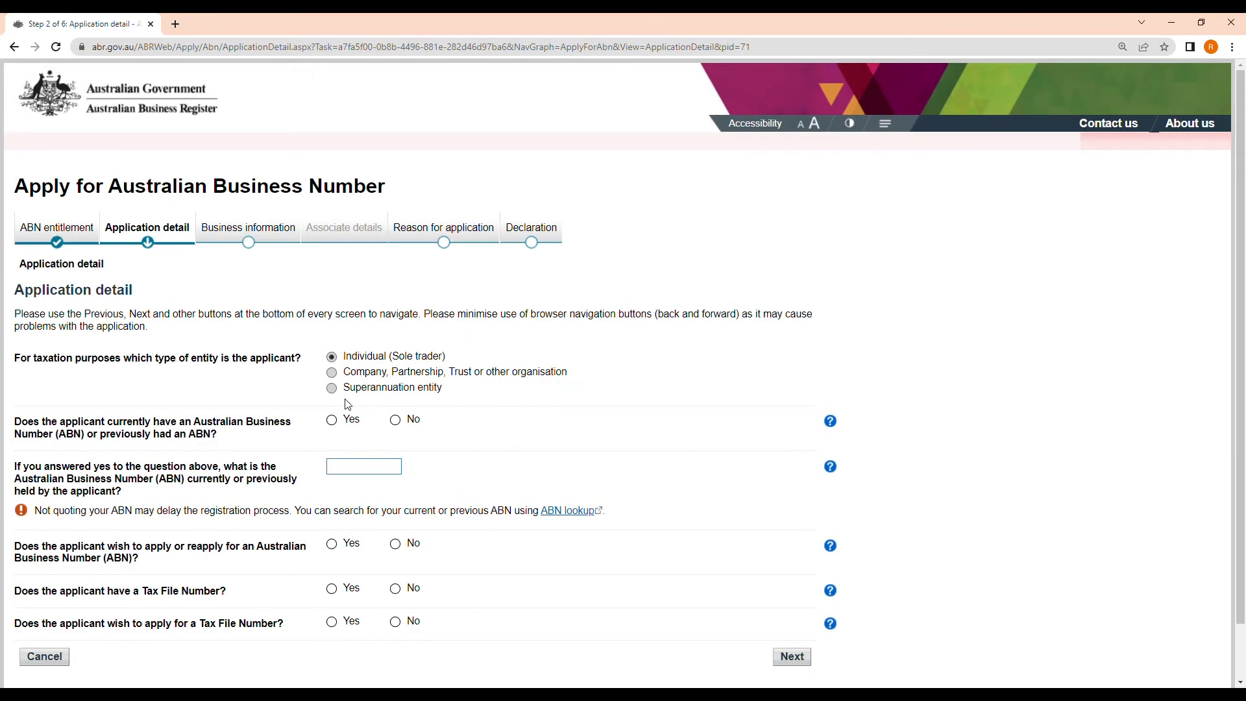
{"action": "scroll", "coordinate": [227, 410], "scroll_direction": "down", "scroll_amount": 2}
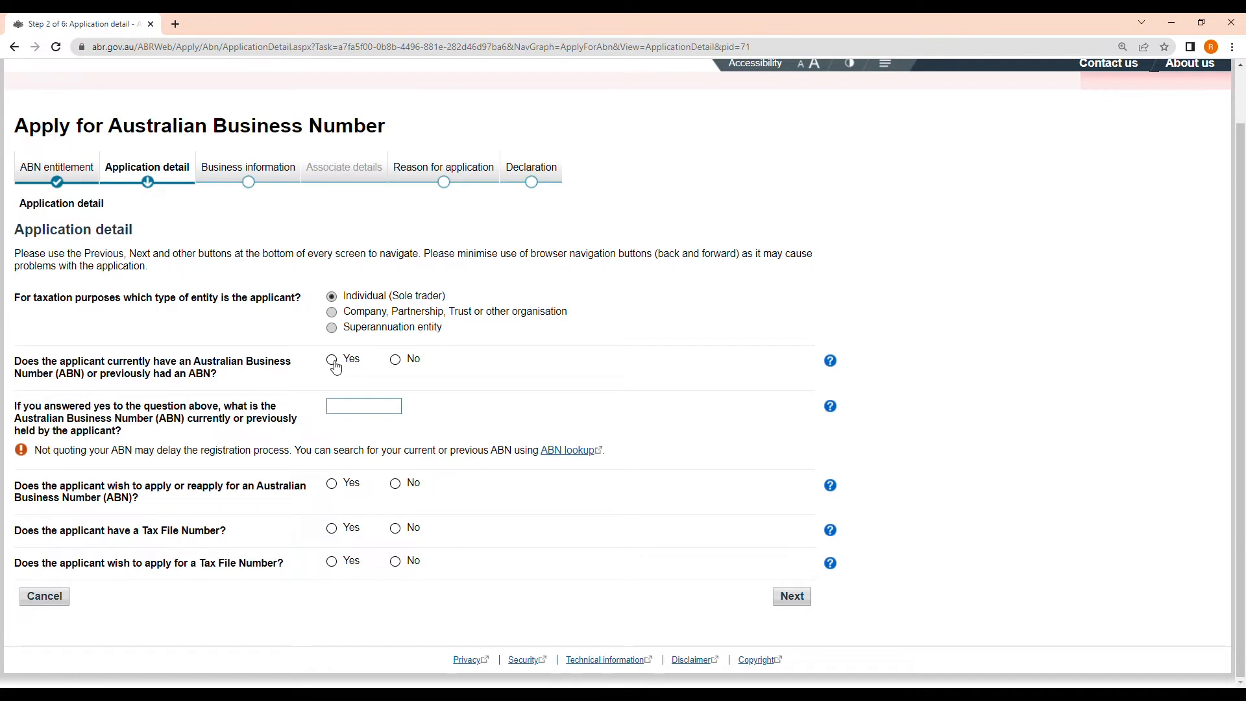
Answer No to a current ABN, Yes to applying for one, Yes to holding a TFN, and submit
{"action": "left_click", "coordinate": [398, 362]}
{"action": "left_click", "coordinate": [335, 361]}
{"action": "left_click", "coordinate": [396, 361]}
{"action": "left_click", "coordinate": [336, 487]}
{"action": "left_click", "coordinate": [395, 529]}
{"action": "left_click", "coordinate": [396, 561]}
{"action": "left_click", "coordinate": [333, 531]}
{"action": "left_click", "coordinate": [803, 600]}
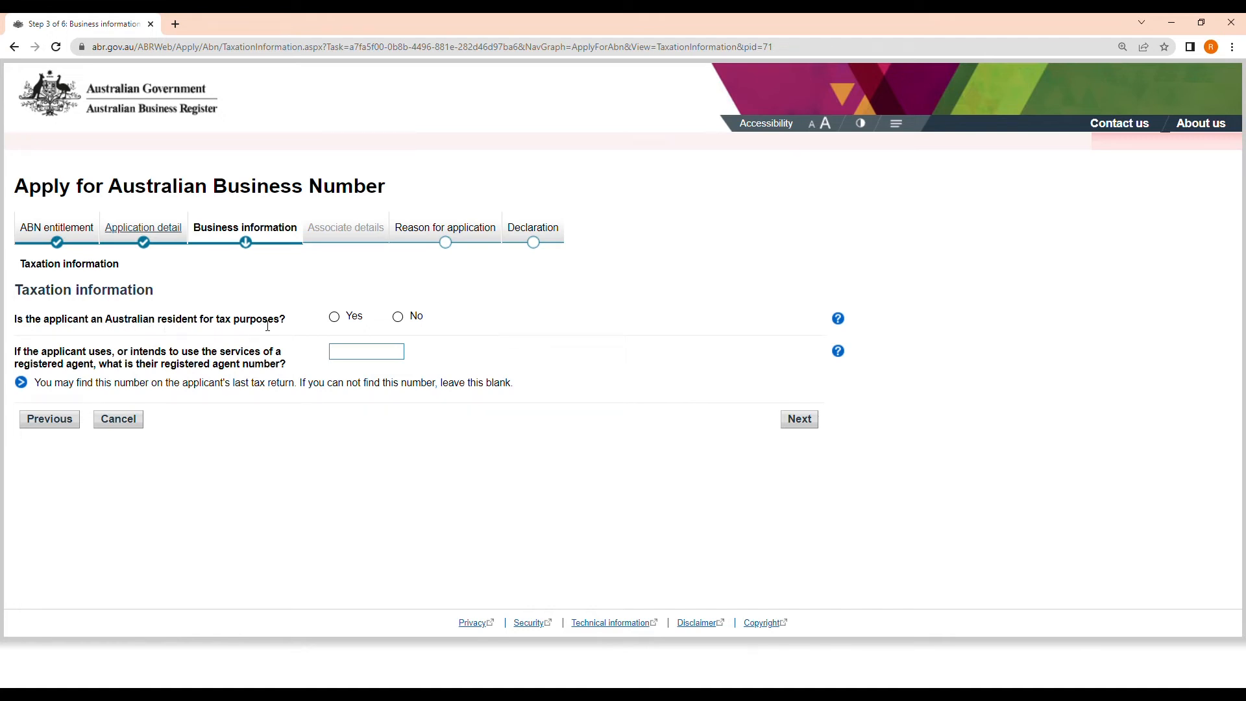
Answer Yes to Australian tax residency, leave the agent number blank, and submit
{"action": "left_click", "coordinate": [335, 319]}
{"action": "left_click", "coordinate": [805, 426]}
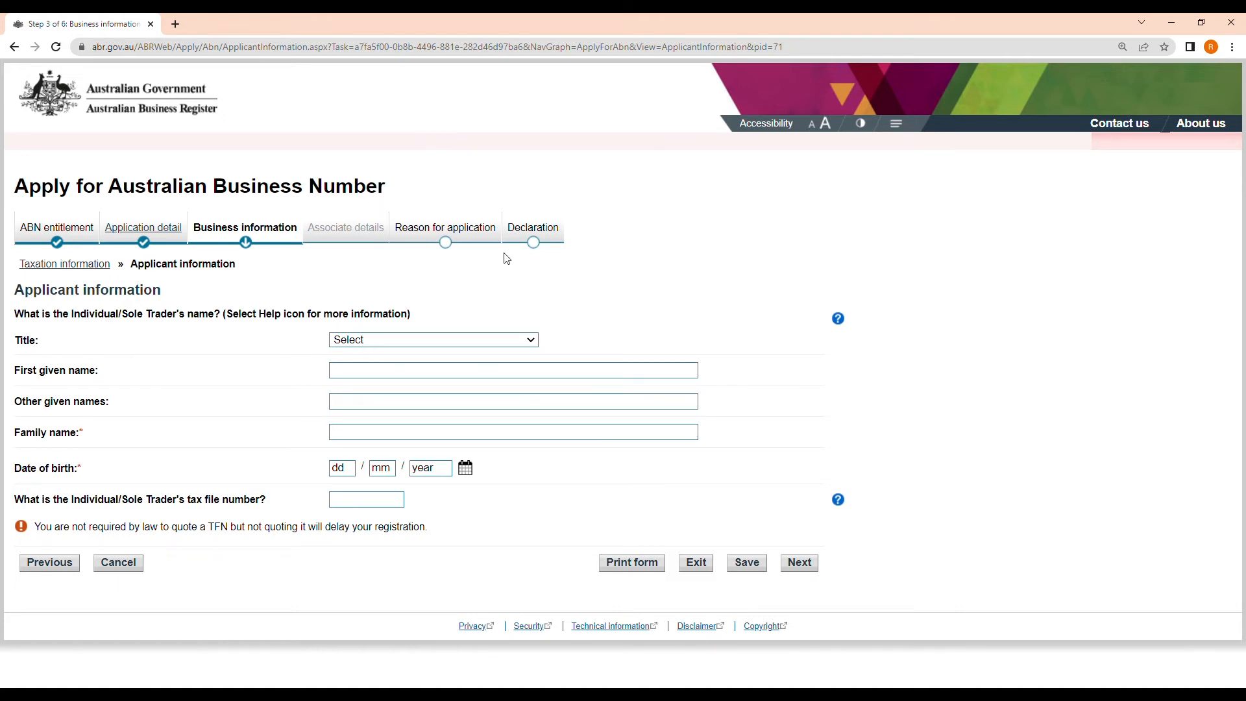
Set the title to Mr and enter the applicant's first given name and family name
{"action": "left_click", "coordinate": [383, 346]}
{"action": "left_click", "coordinate": [372, 365]}
{"action": "left_click", "coordinate": [370, 376]}
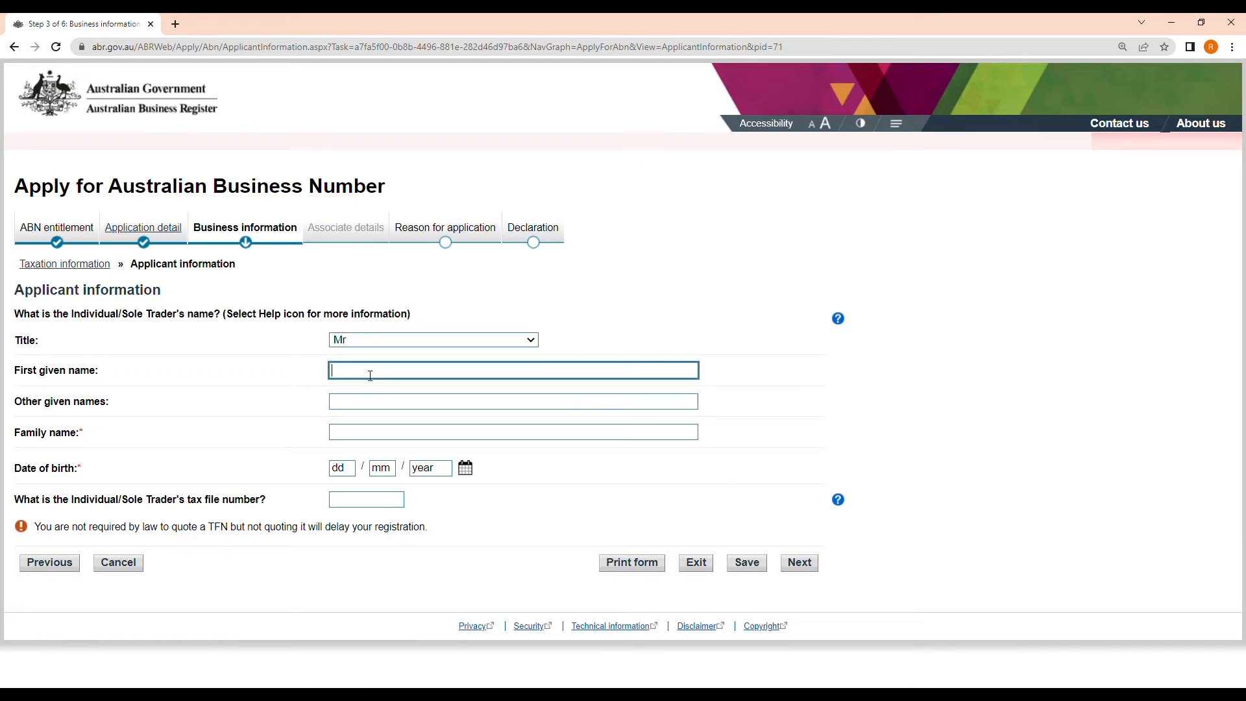
{"action": "key", "text": "Tab"}
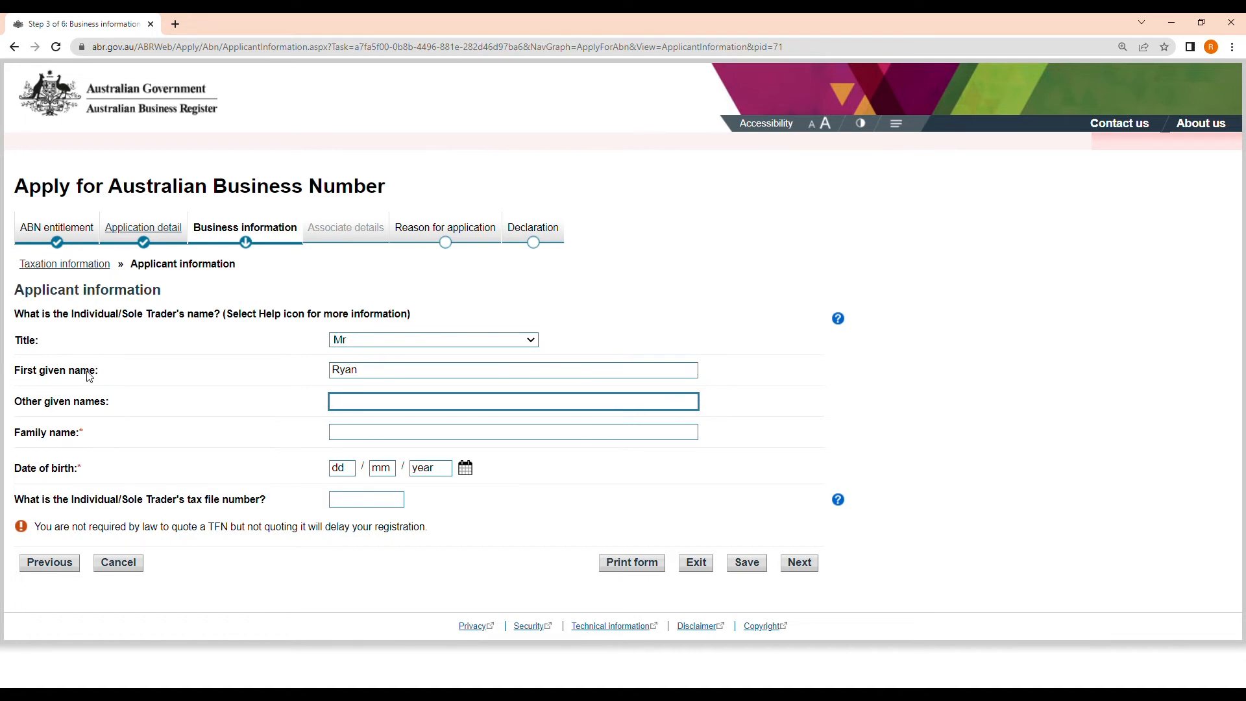
{"action": "left_click", "coordinate": [346, 440]}
{"action": "key", "text": "Tab"}
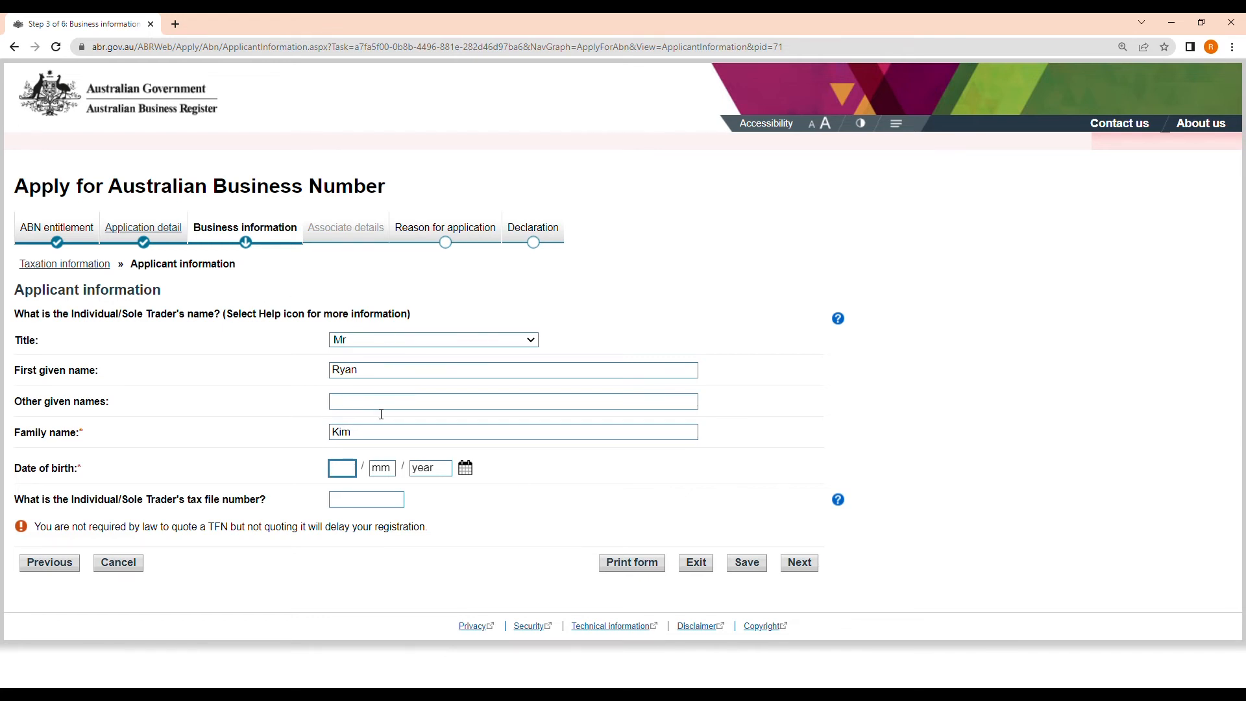
{"action": "left_click", "coordinate": [350, 49]}
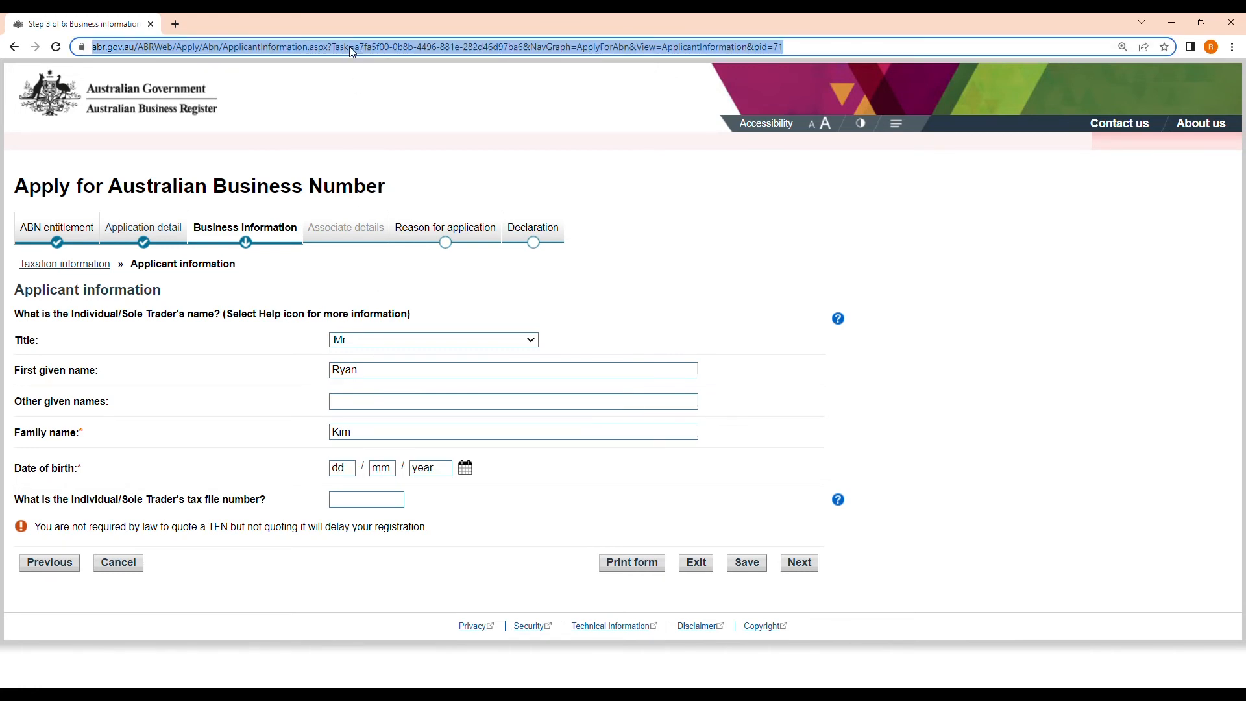
Go to Google, search for 'abn lookup', and open the ABN Lookup site
{"action": "type", "text": "google.com"}
{"action": "key", "text": "Return"}
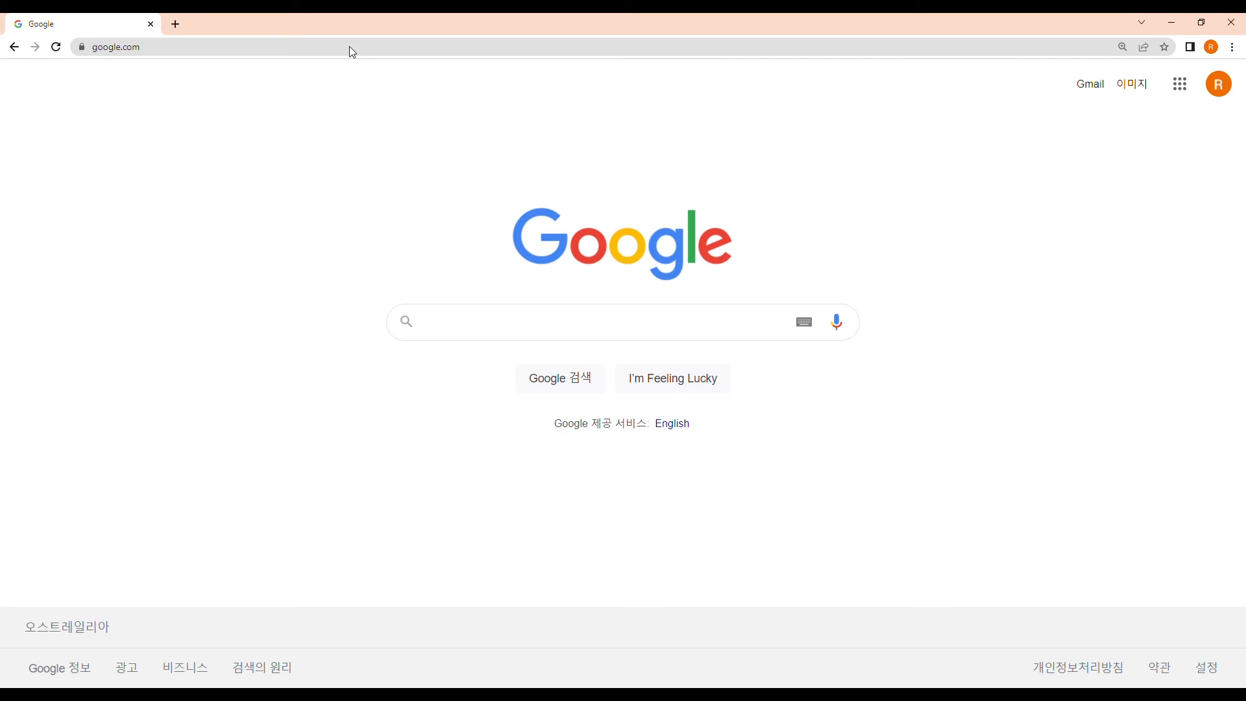
{"action": "left_click", "coordinate": [476, 325]}
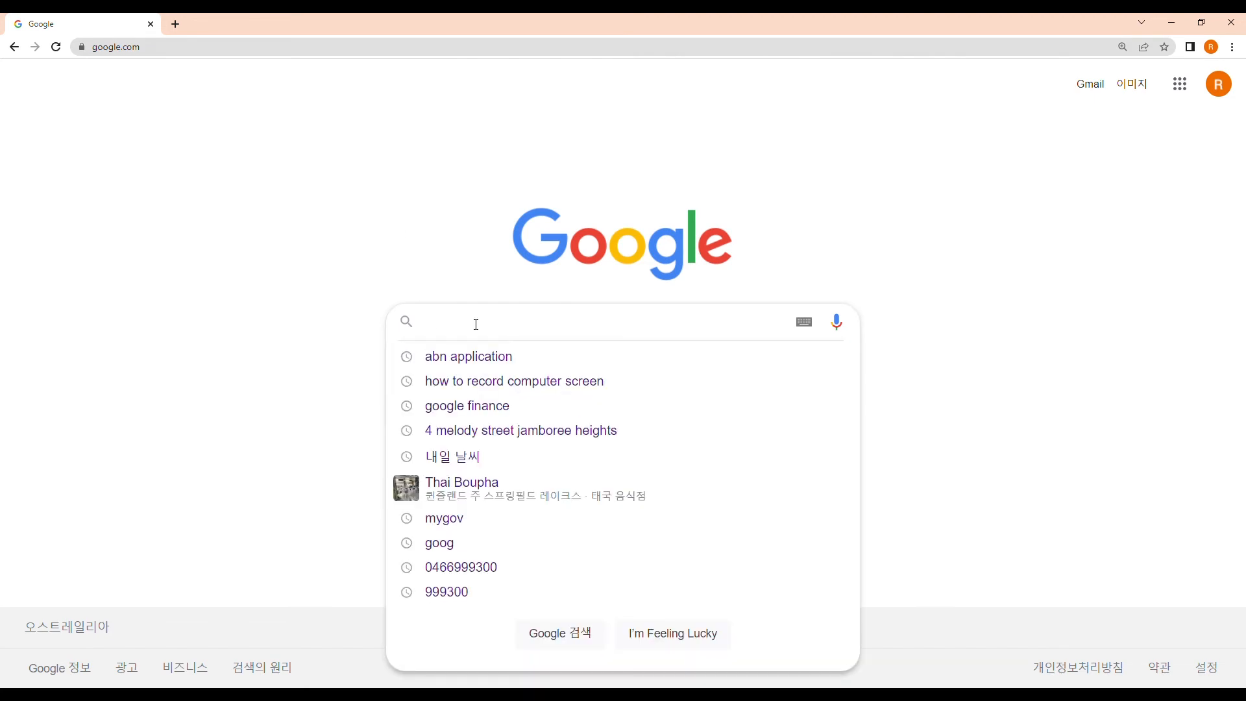
{"action": "left_click", "coordinate": [273, 265]}
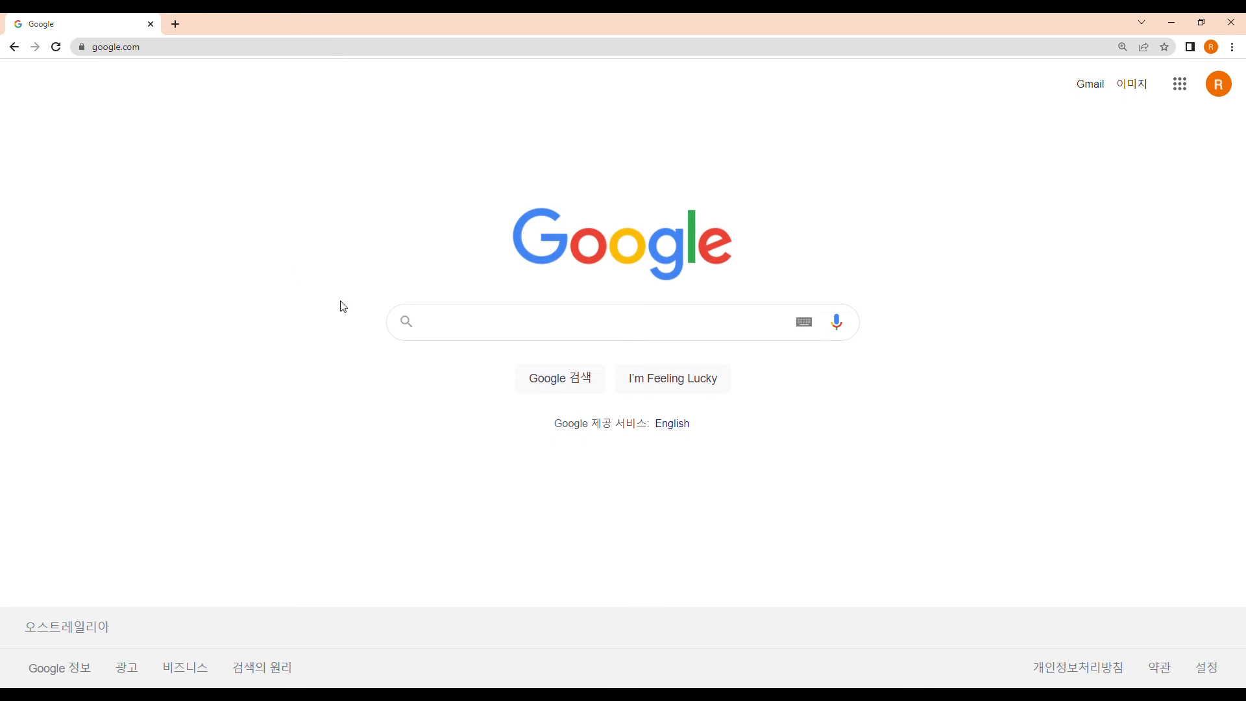
{"action": "left_click", "coordinate": [462, 330]}
{"action": "type", "text": "abn look"}
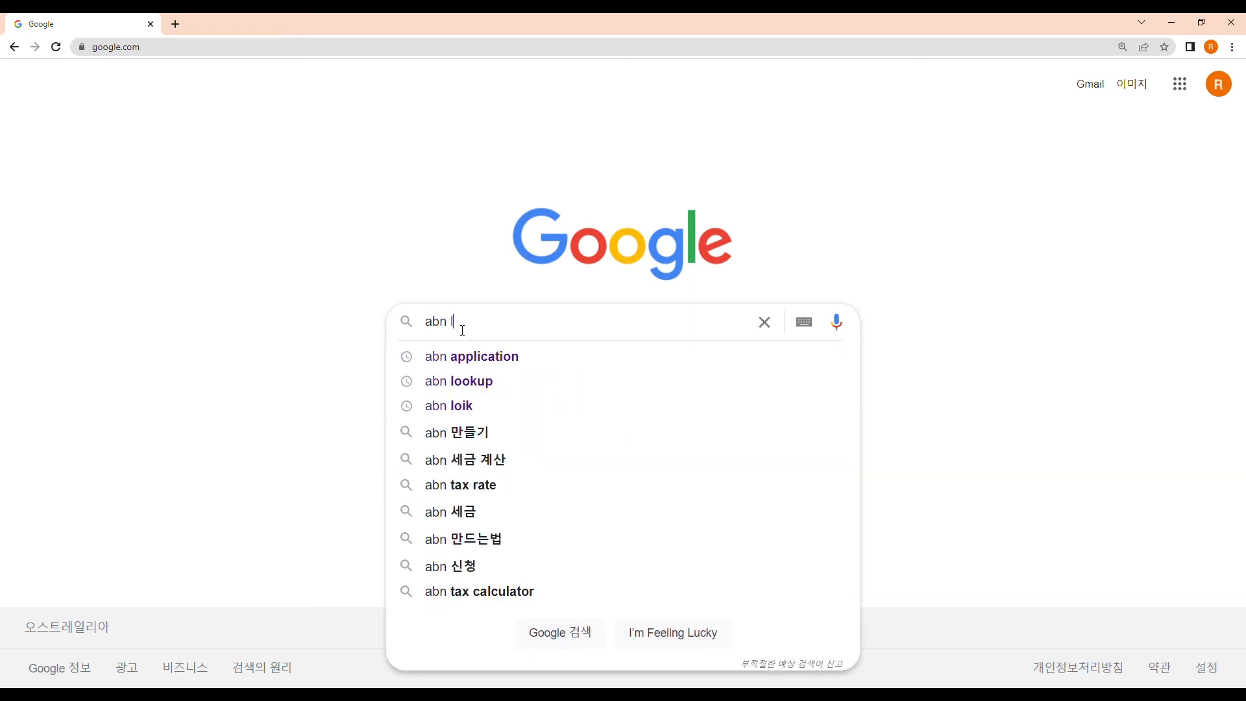
{"action": "type", "text": "up"}
{"action": "key", "text": "Return"}
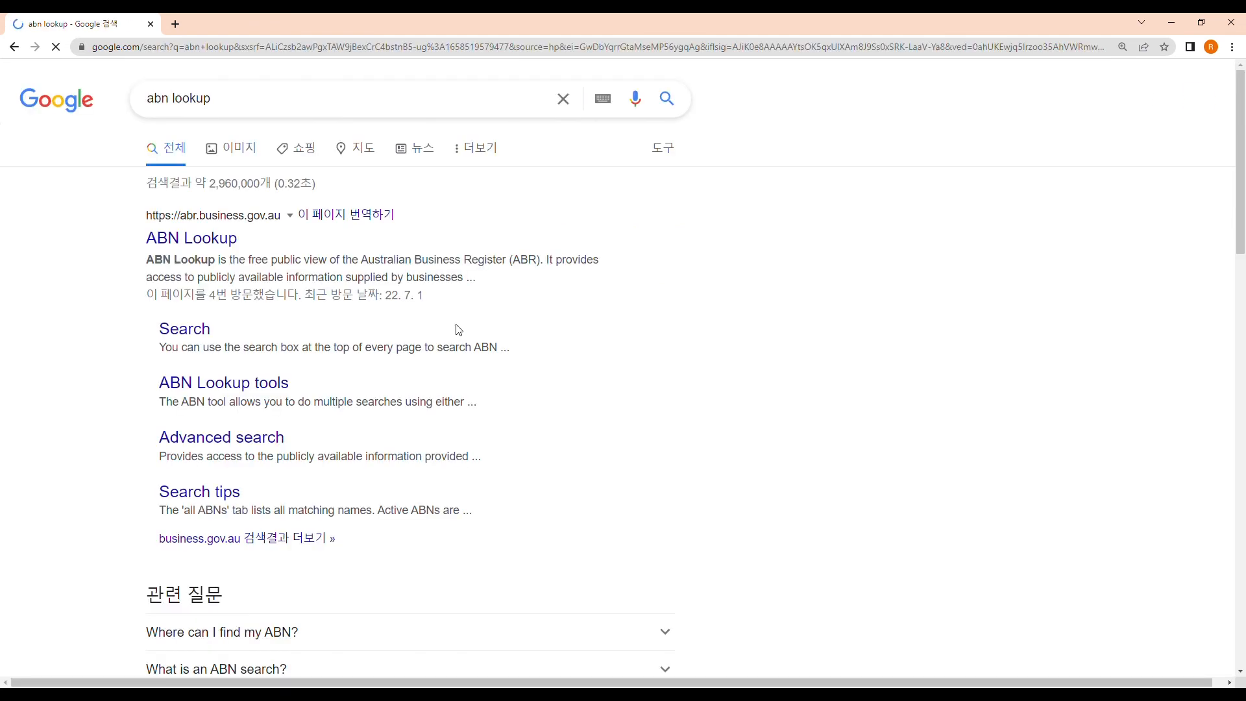
{"action": "left_click", "coordinate": [195, 245]}
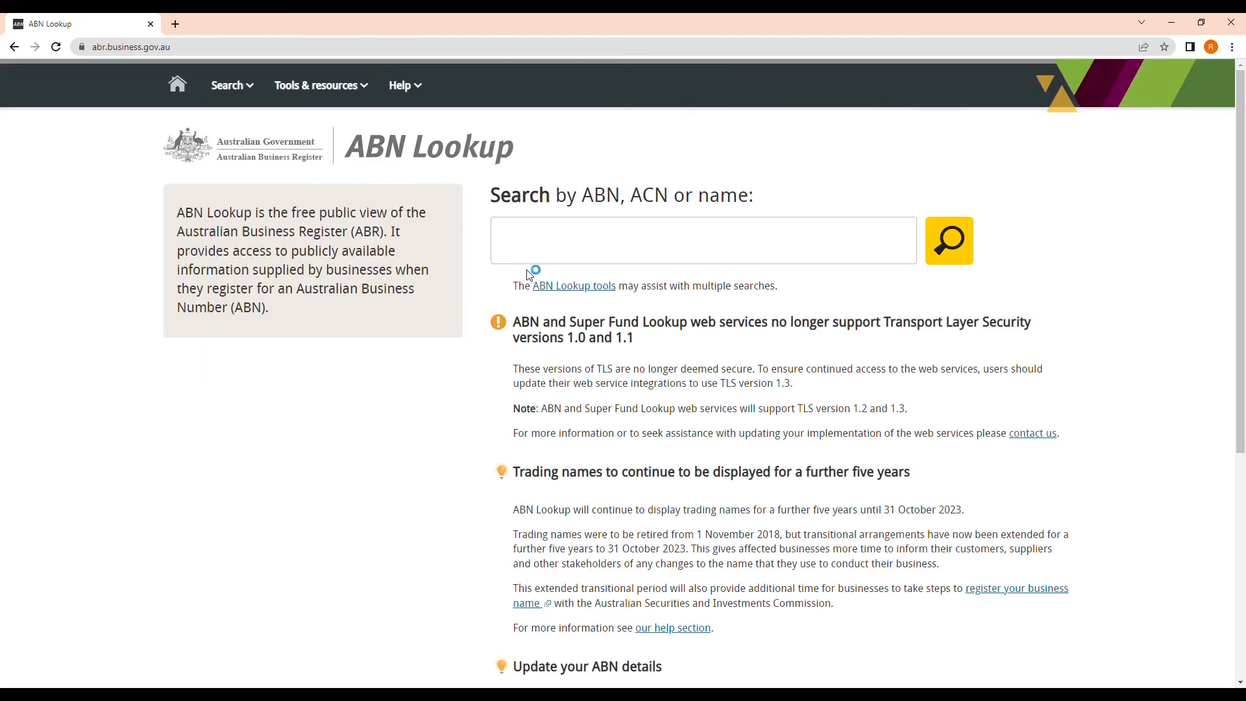
Search ABN Lookup for 'bunnings' and open the BUNNINGS GROUP LIMITED record
{"action": "left_click", "coordinate": [520, 244]}
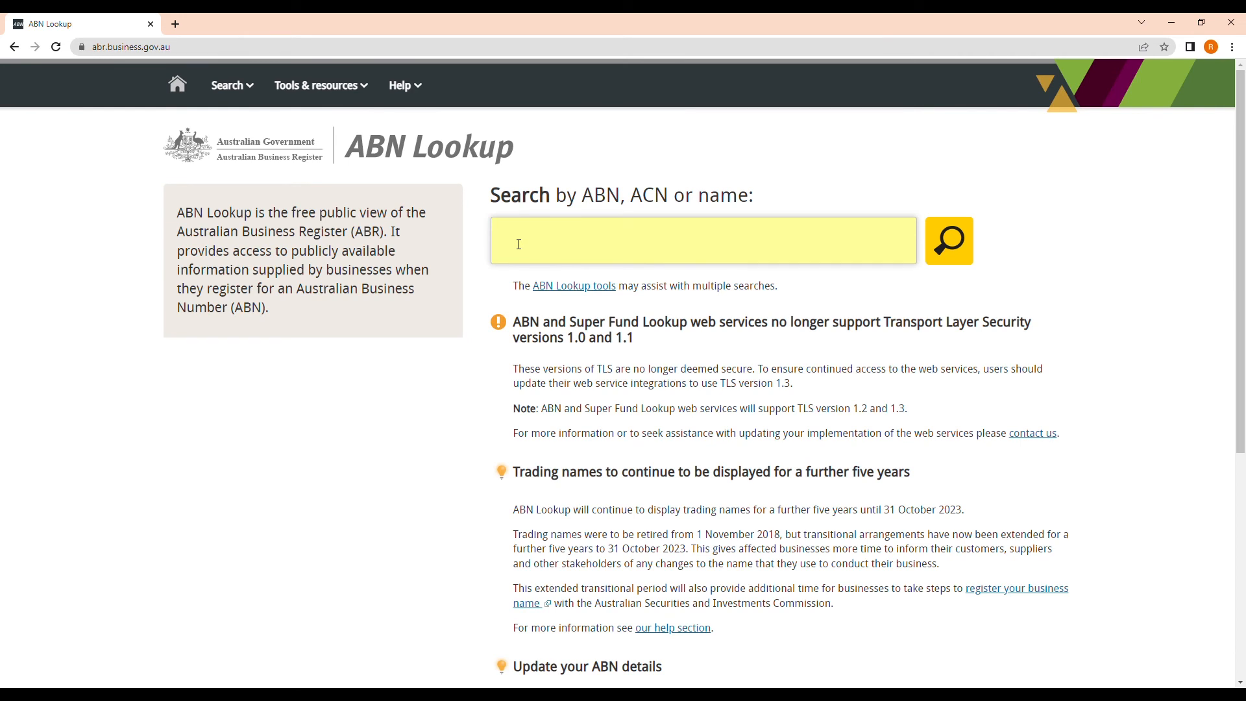
{"action": "left_click", "coordinate": [520, 244]}
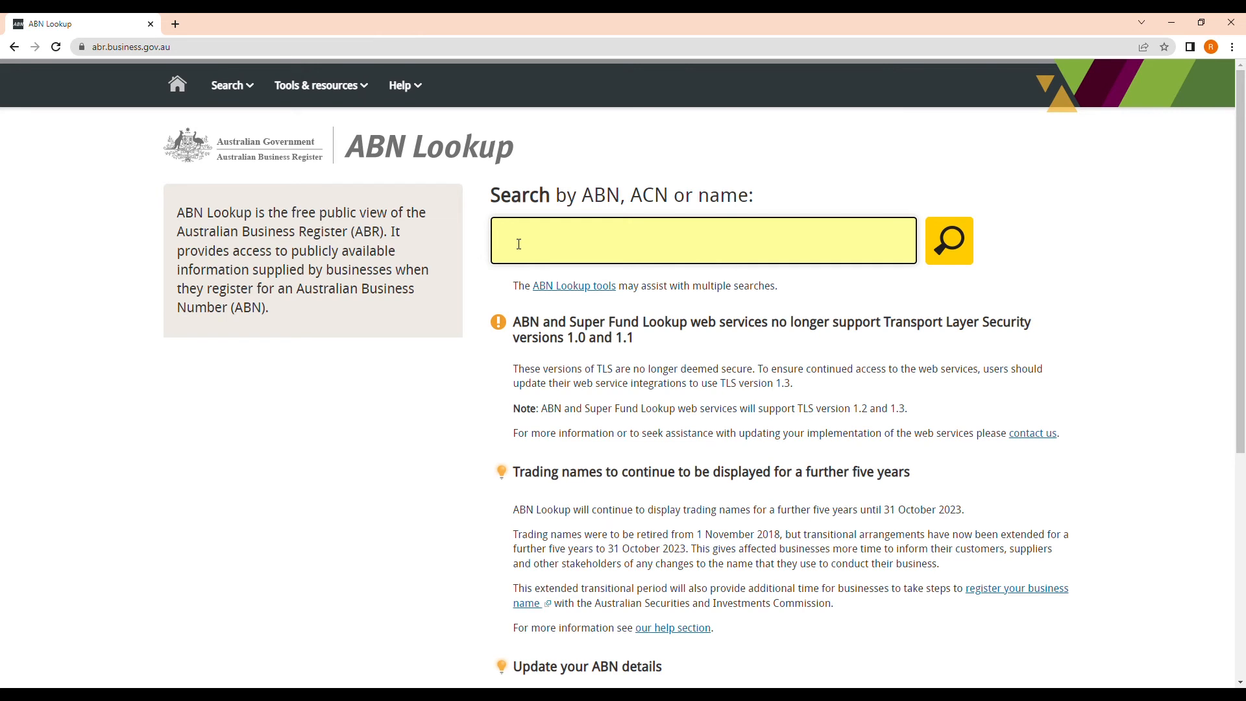
{"action": "type", "text": "bunnings"}
{"action": "key", "text": "Return"}
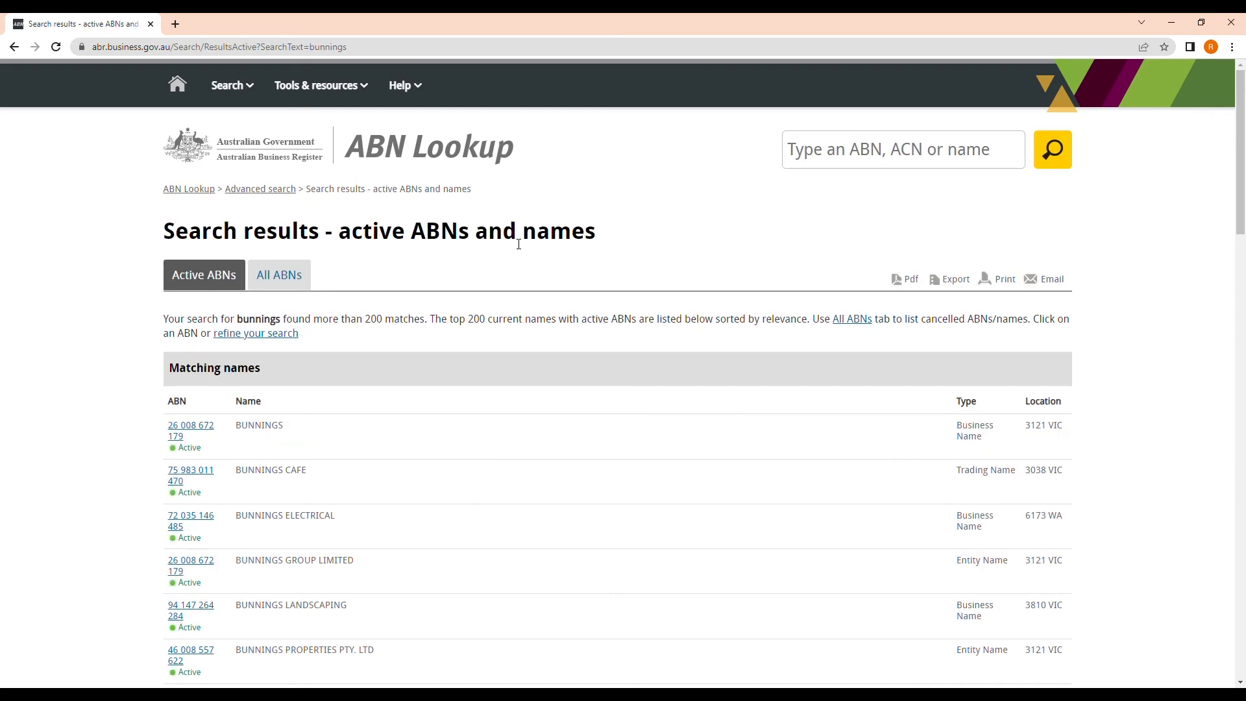
{"action": "scroll", "coordinate": [159, 422], "scroll_direction": "down", "scroll_amount": 1}
{"action": "scroll", "coordinate": [161, 422], "scroll_direction": "down", "scroll_amount": 2}
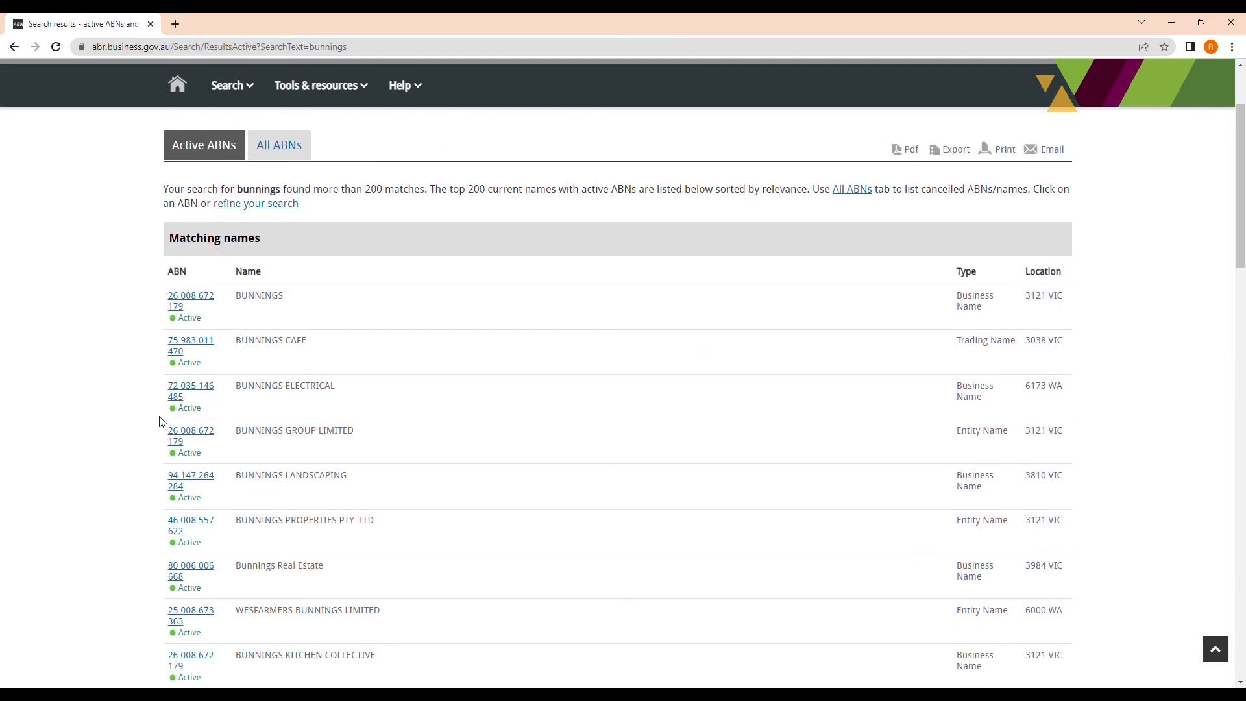
{"action": "triple_click", "coordinate": [189, 300]}
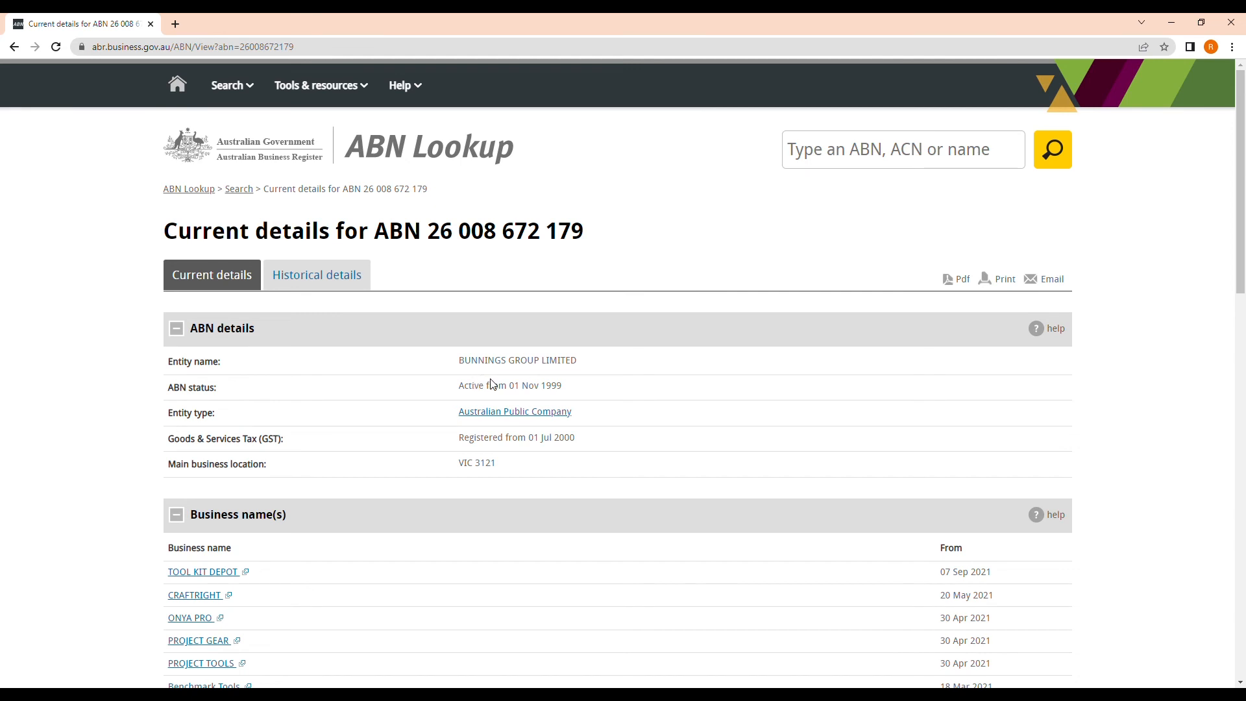
{"action": "scroll", "coordinate": [413, 454], "scroll_direction": "down", "scroll_amount": 1}
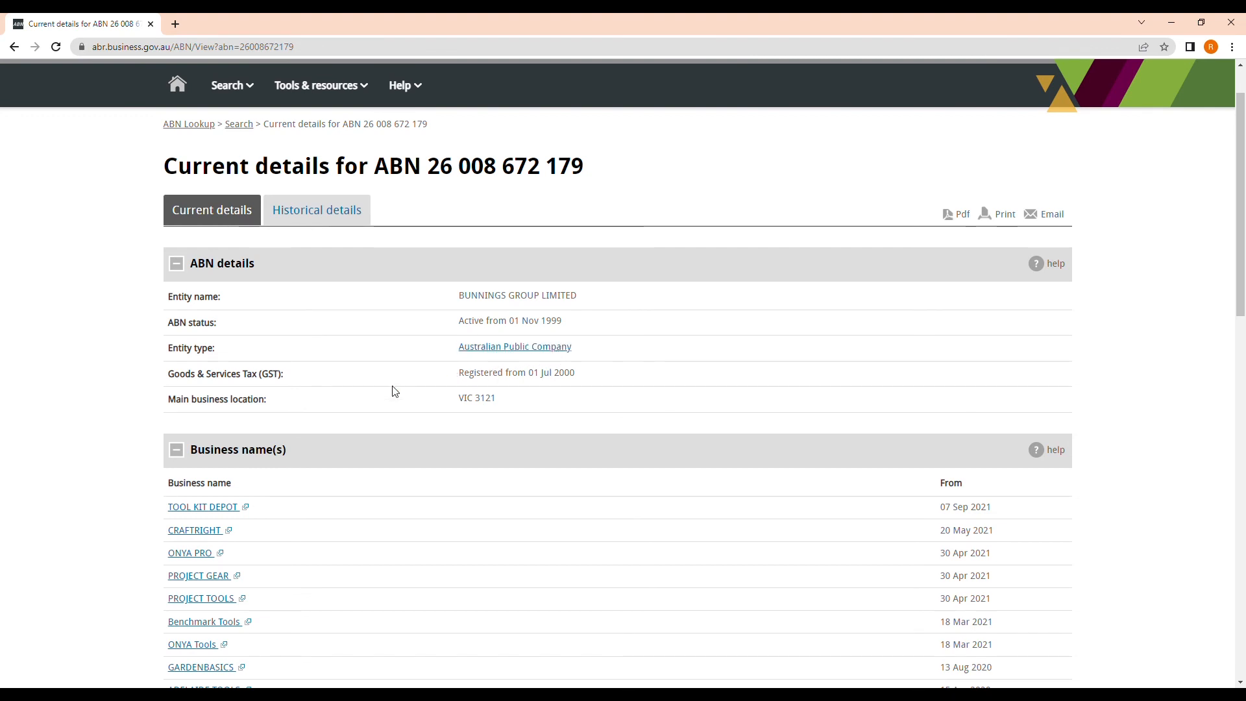
{"action": "scroll", "coordinate": [385, 418], "scroll_direction": "down", "scroll_amount": 1}
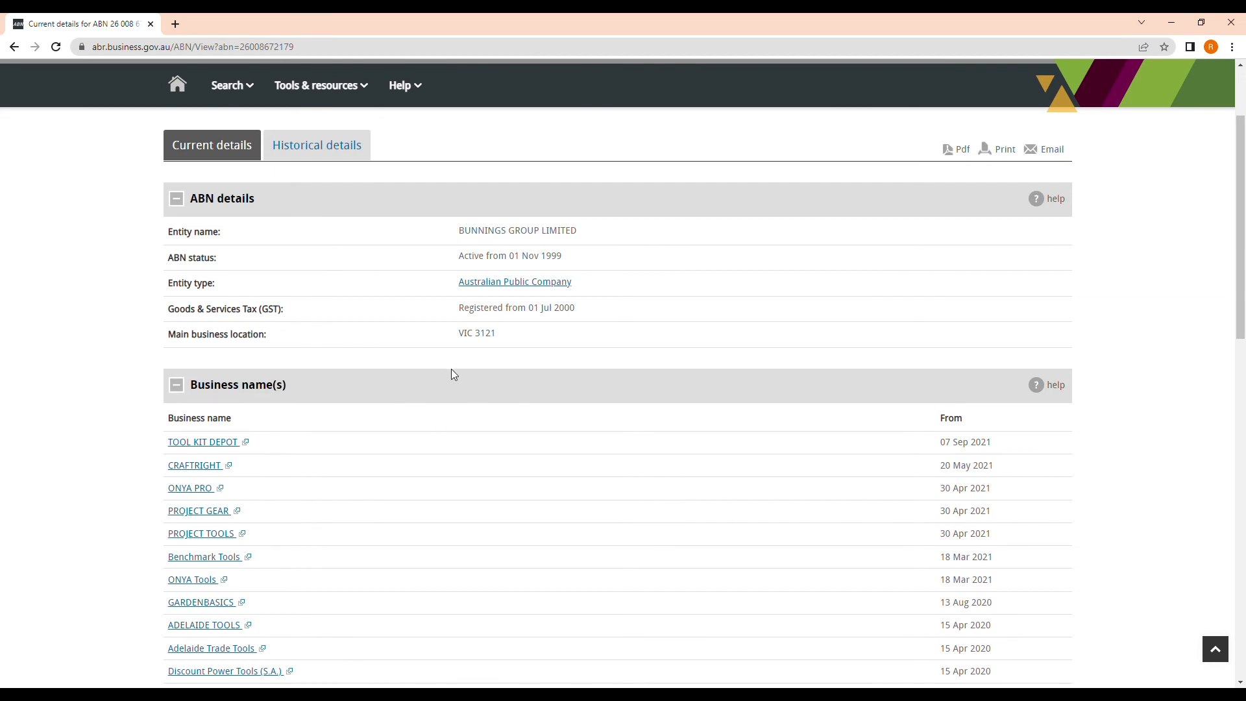
{"action": "scroll", "coordinate": [452, 373], "scroll_direction": "down", "scroll_amount": 3}
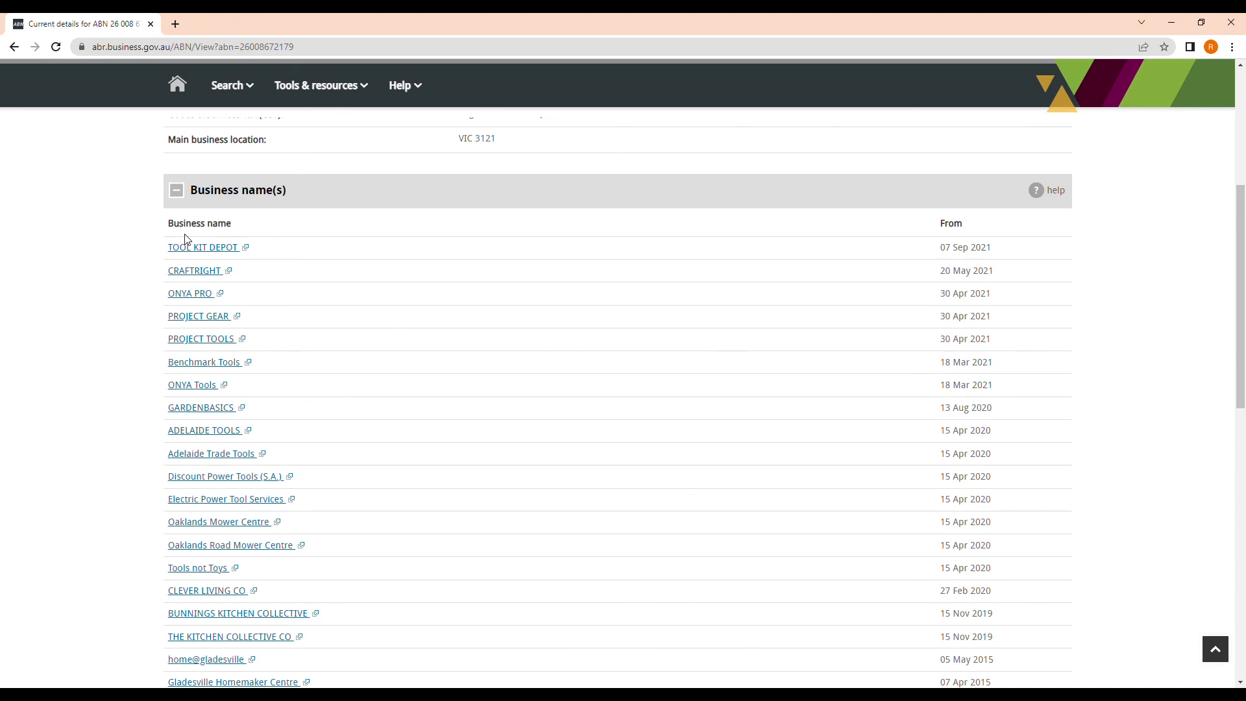
{"action": "scroll", "coordinate": [194, 377], "scroll_direction": "down", "scroll_amount": 2}
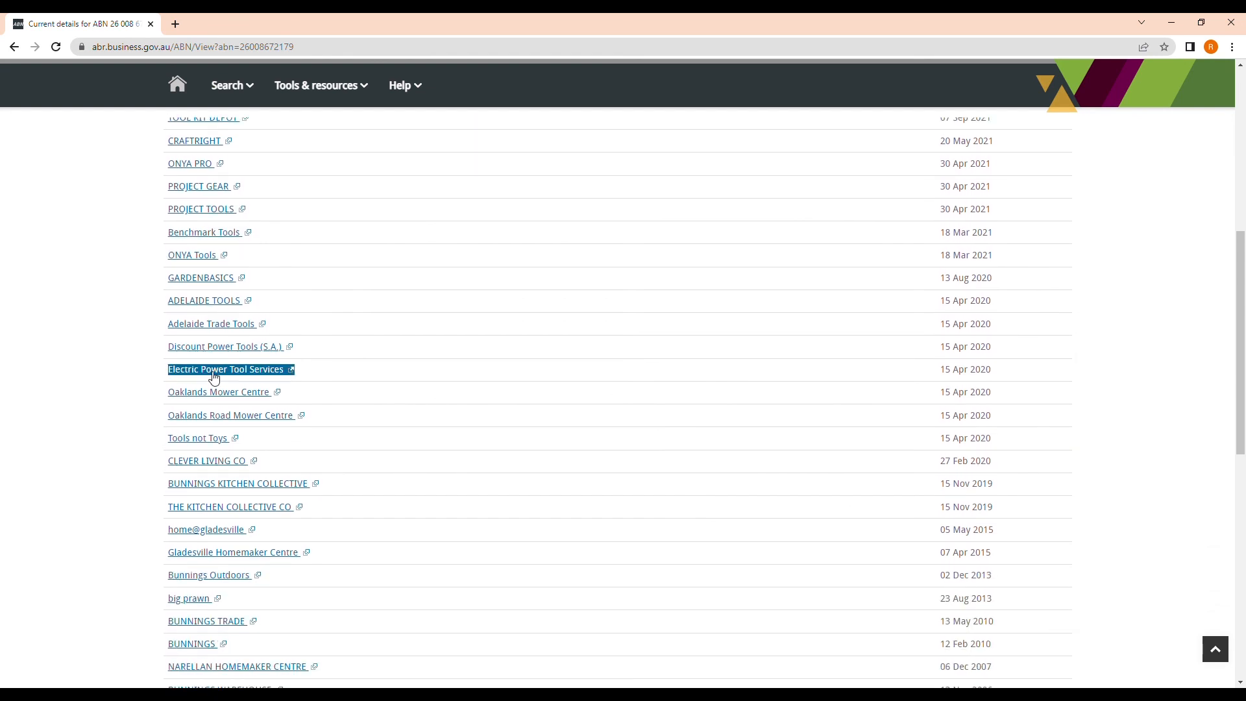
{"action": "scroll", "coordinate": [214, 379], "scroll_direction": "down", "scroll_amount": 1}
{"action": "left_click", "coordinate": [373, 52]}
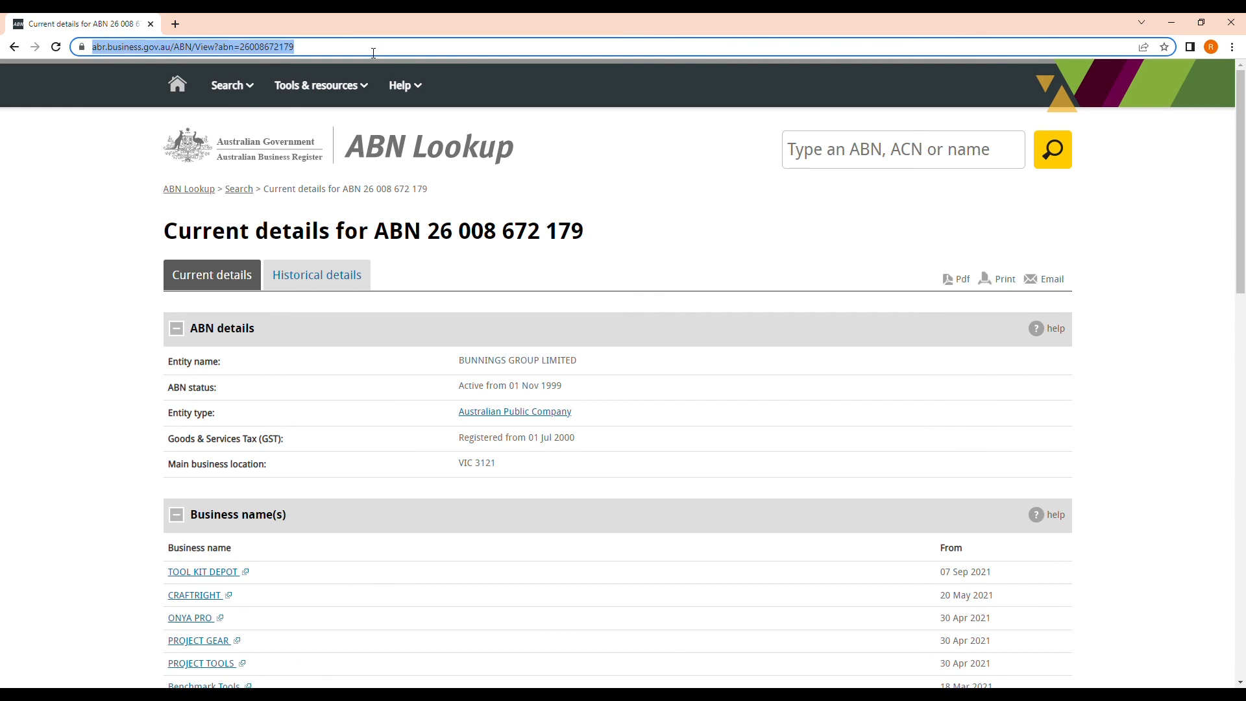
Load google.com by entering 'goo' in the address bar
{"action": "type", "text": "goo"}
{"action": "key", "text": "Return"}
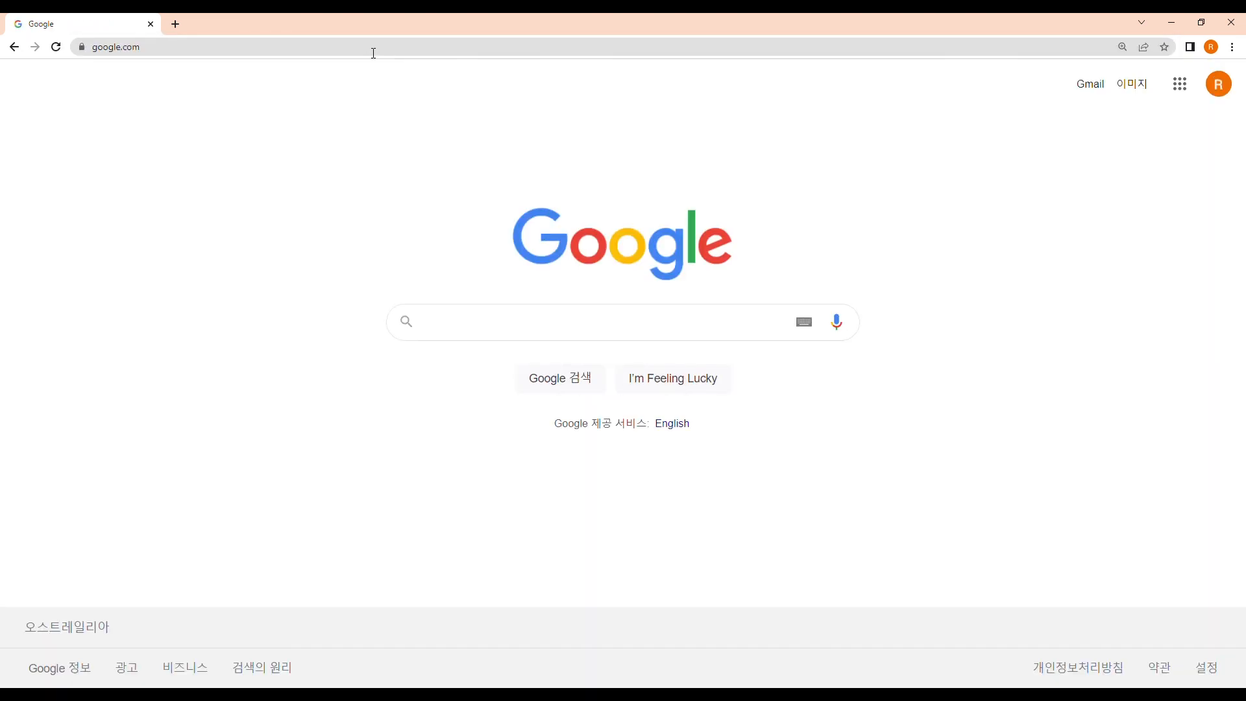